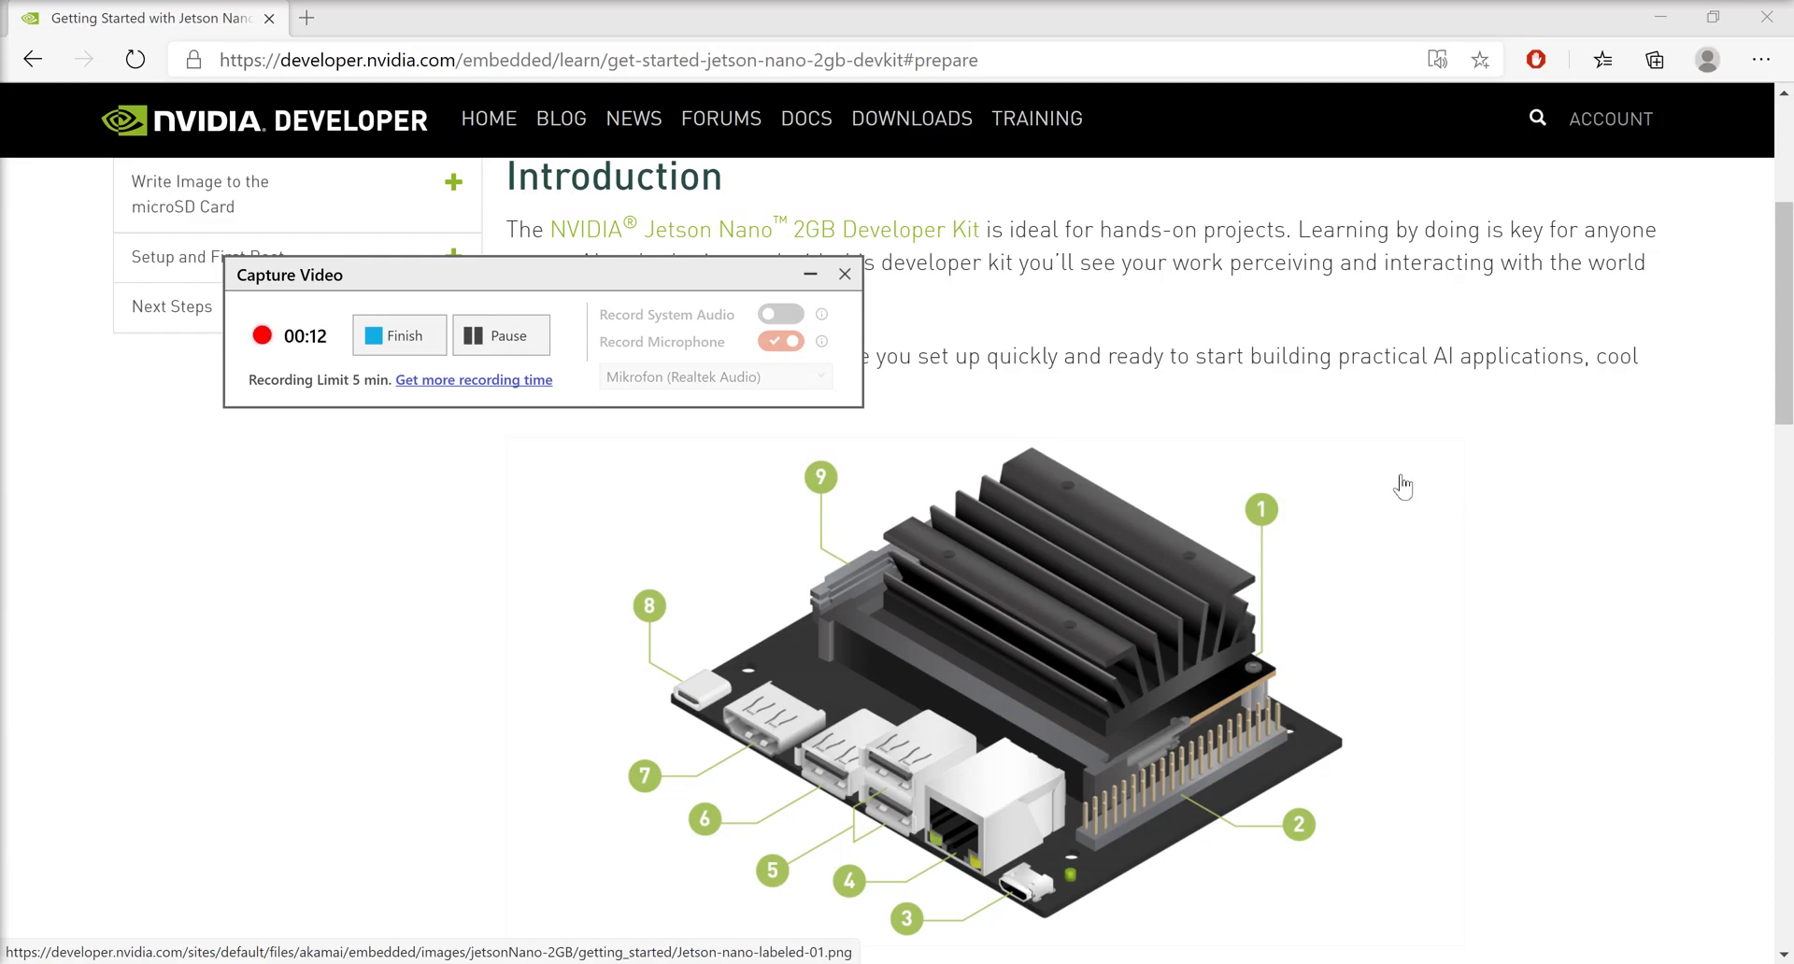
# Go from the Jetson Nano 2GB guide's introduction to the instructions for writing the image to the microSD card.
pyautogui.scroll(3, 1420, 500)
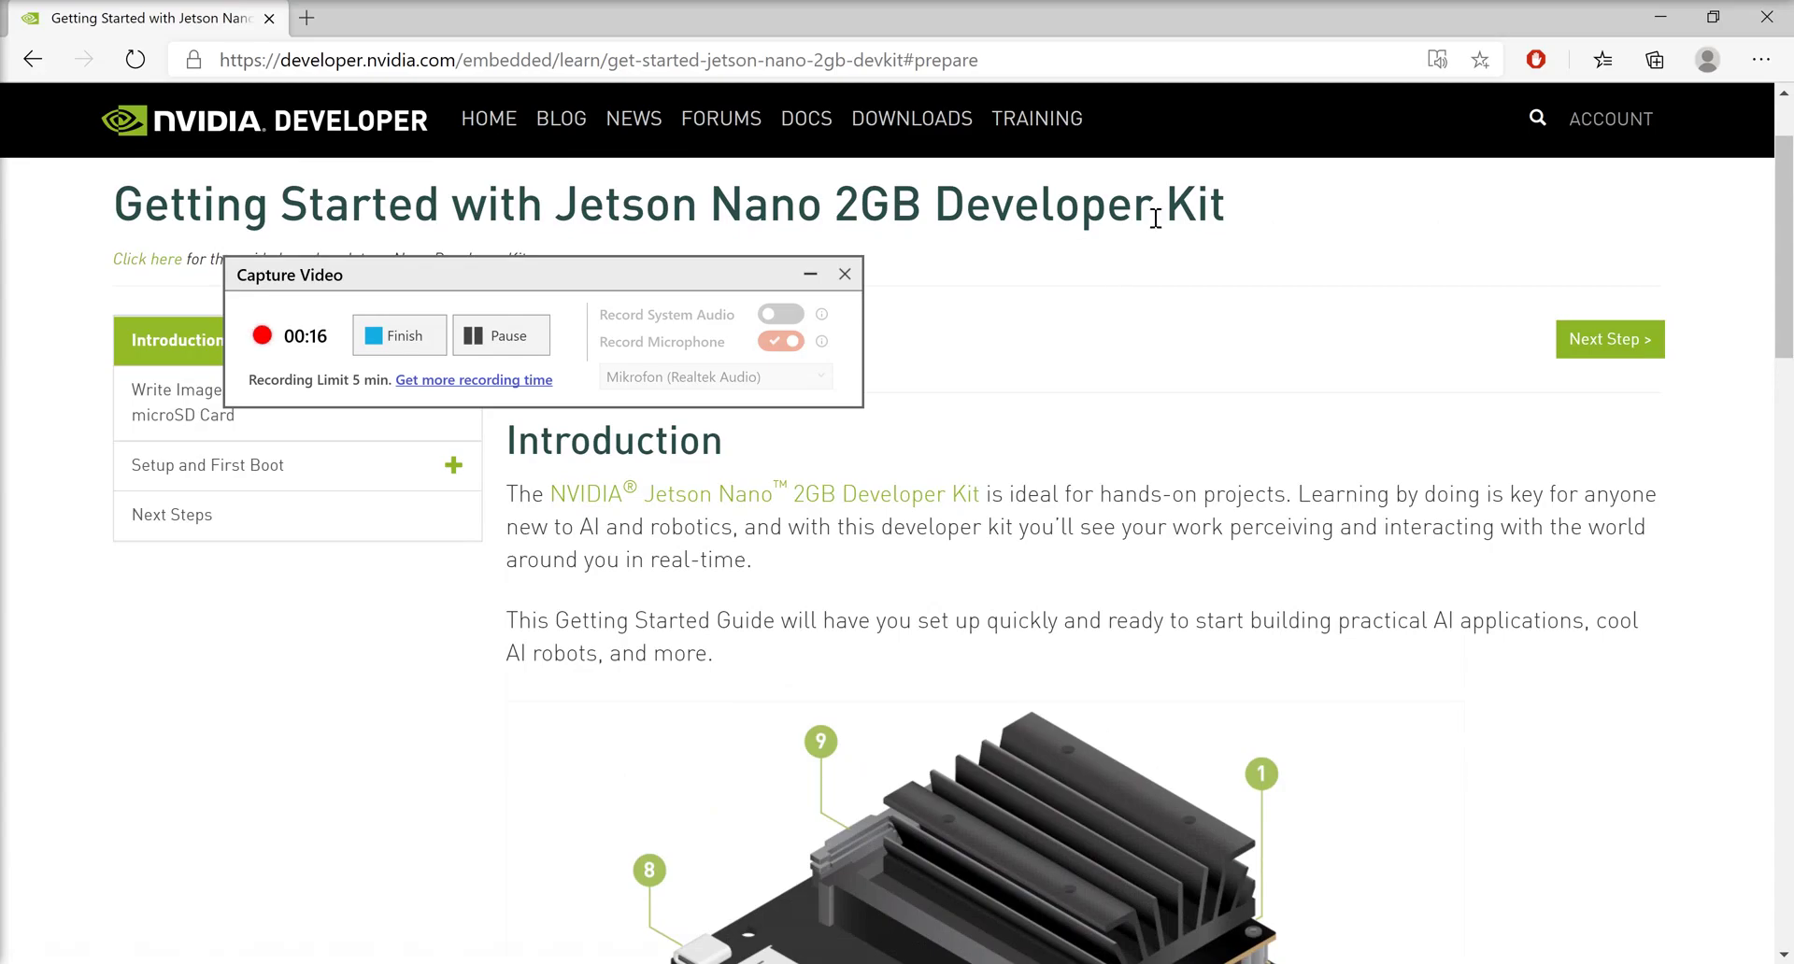
pyautogui.click(809, 274)
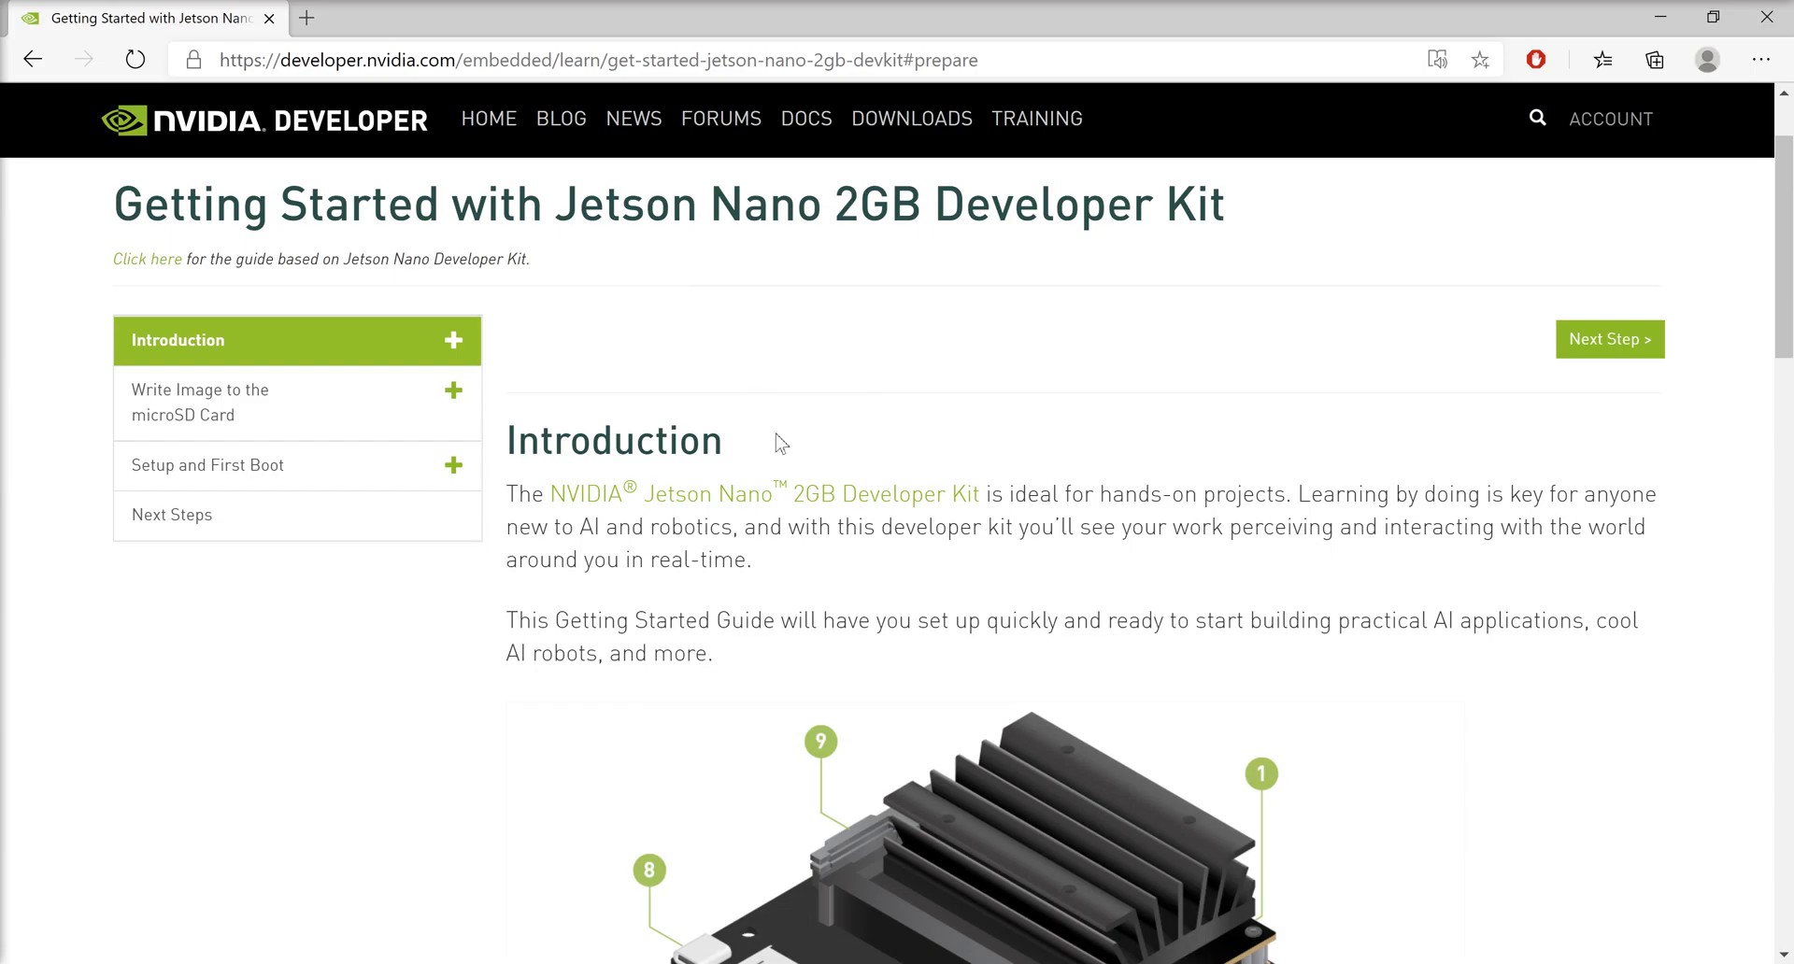
pyautogui.scroll(2, 772, 440)
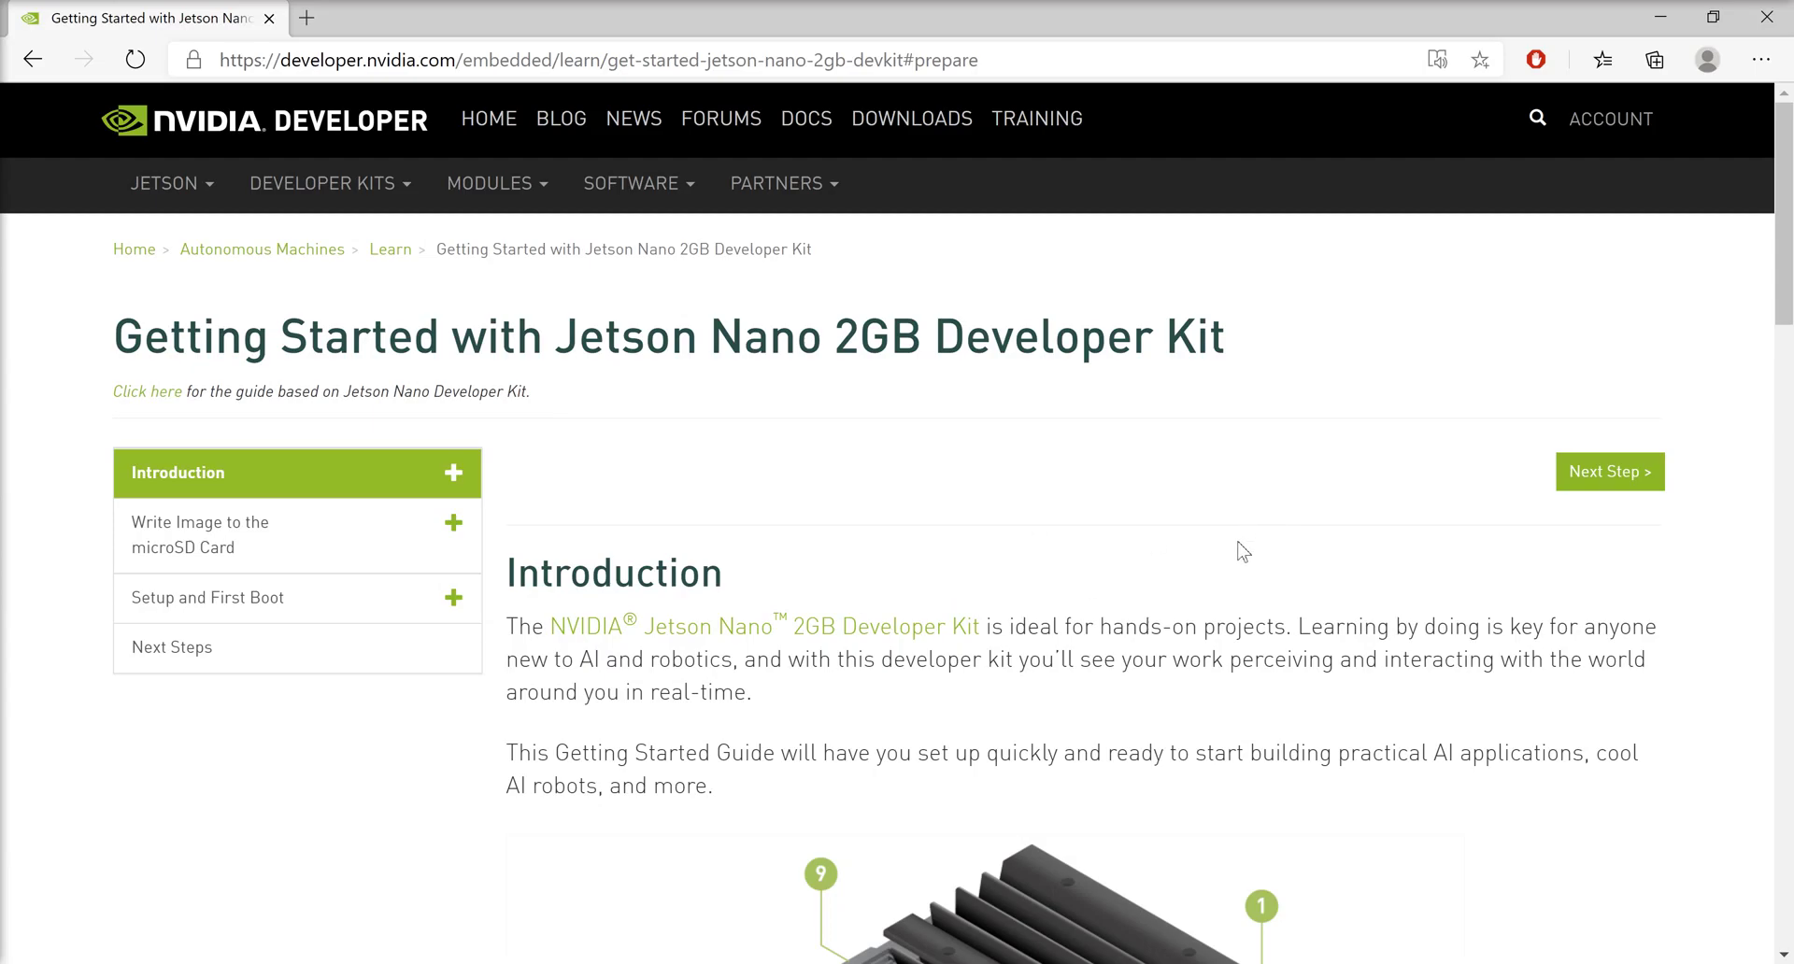
pyautogui.scroll(-2, 1226, 545)
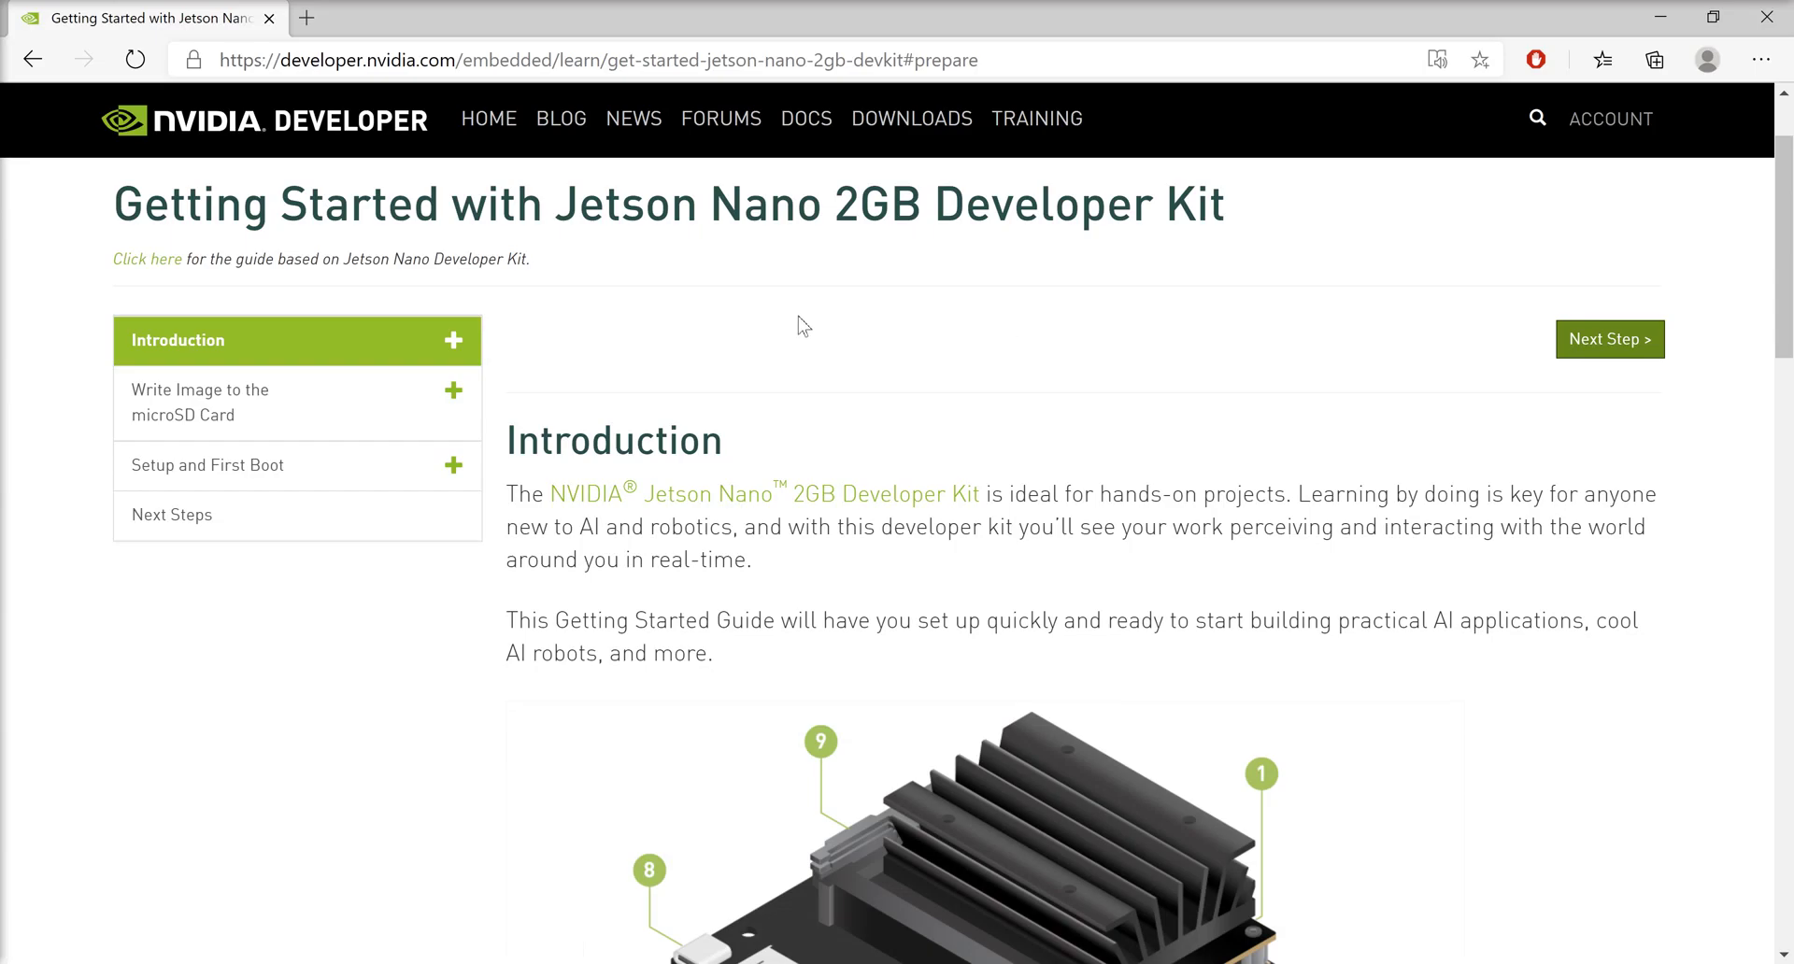
pyautogui.click(1644, 339)
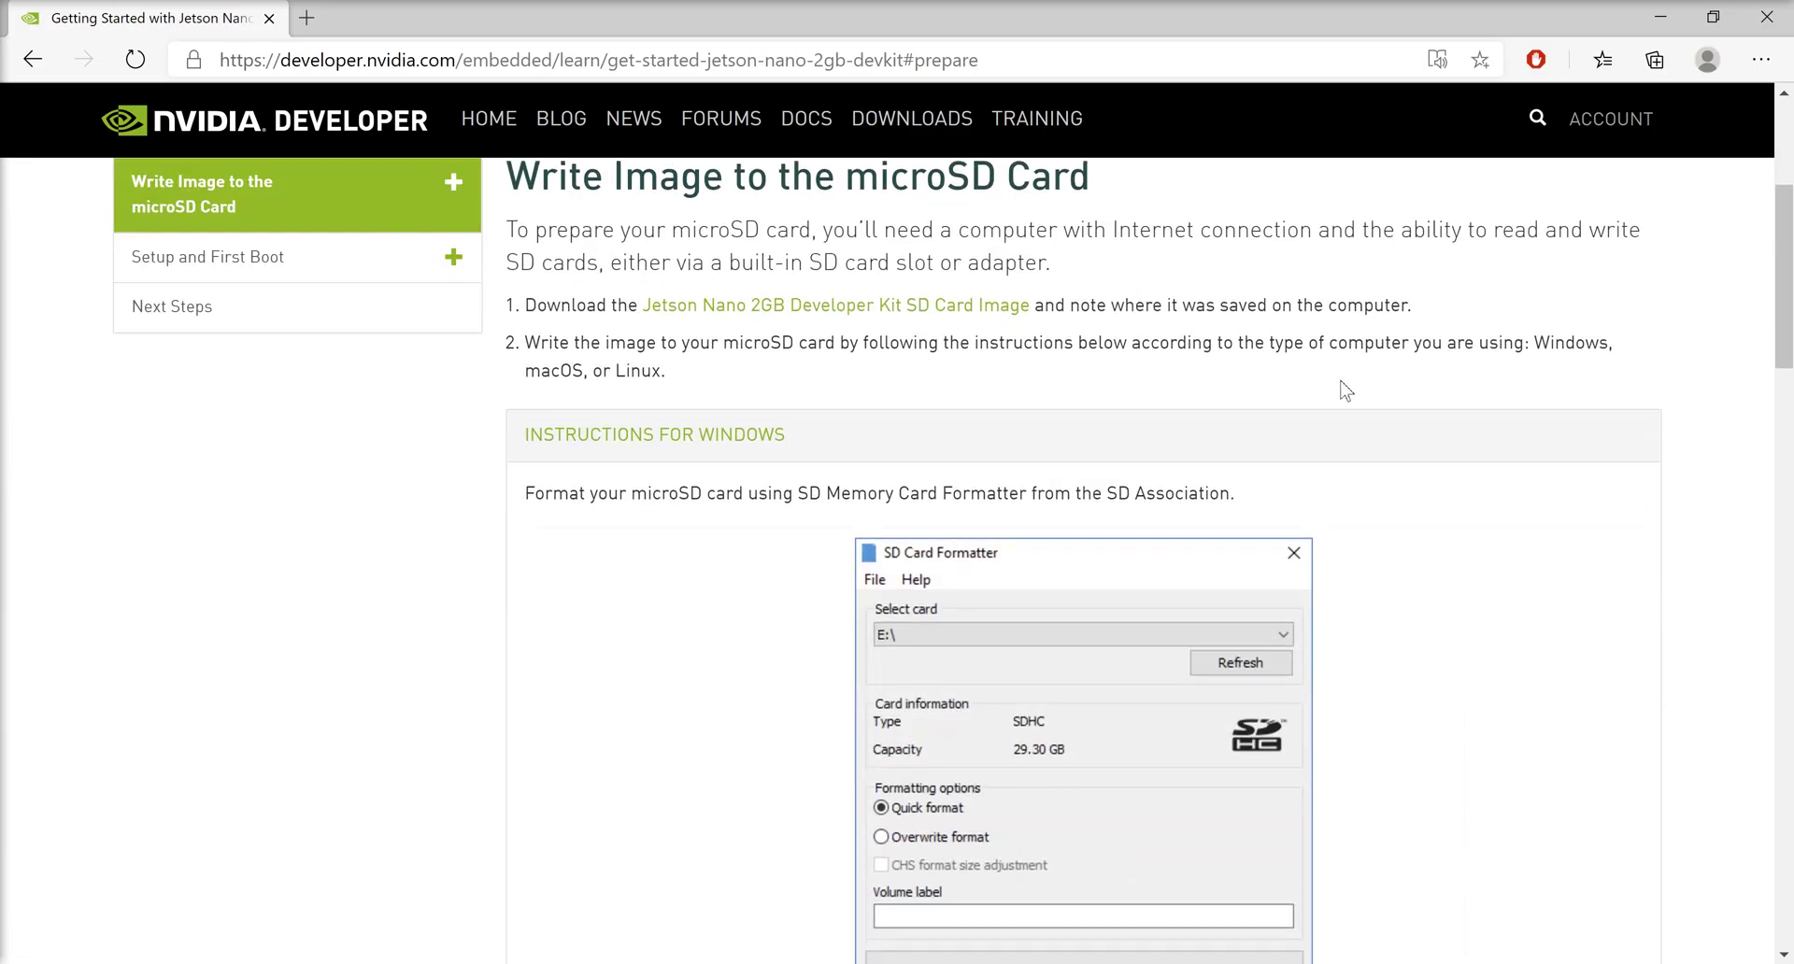
pyautogui.scroll(-1, 1341, 389)
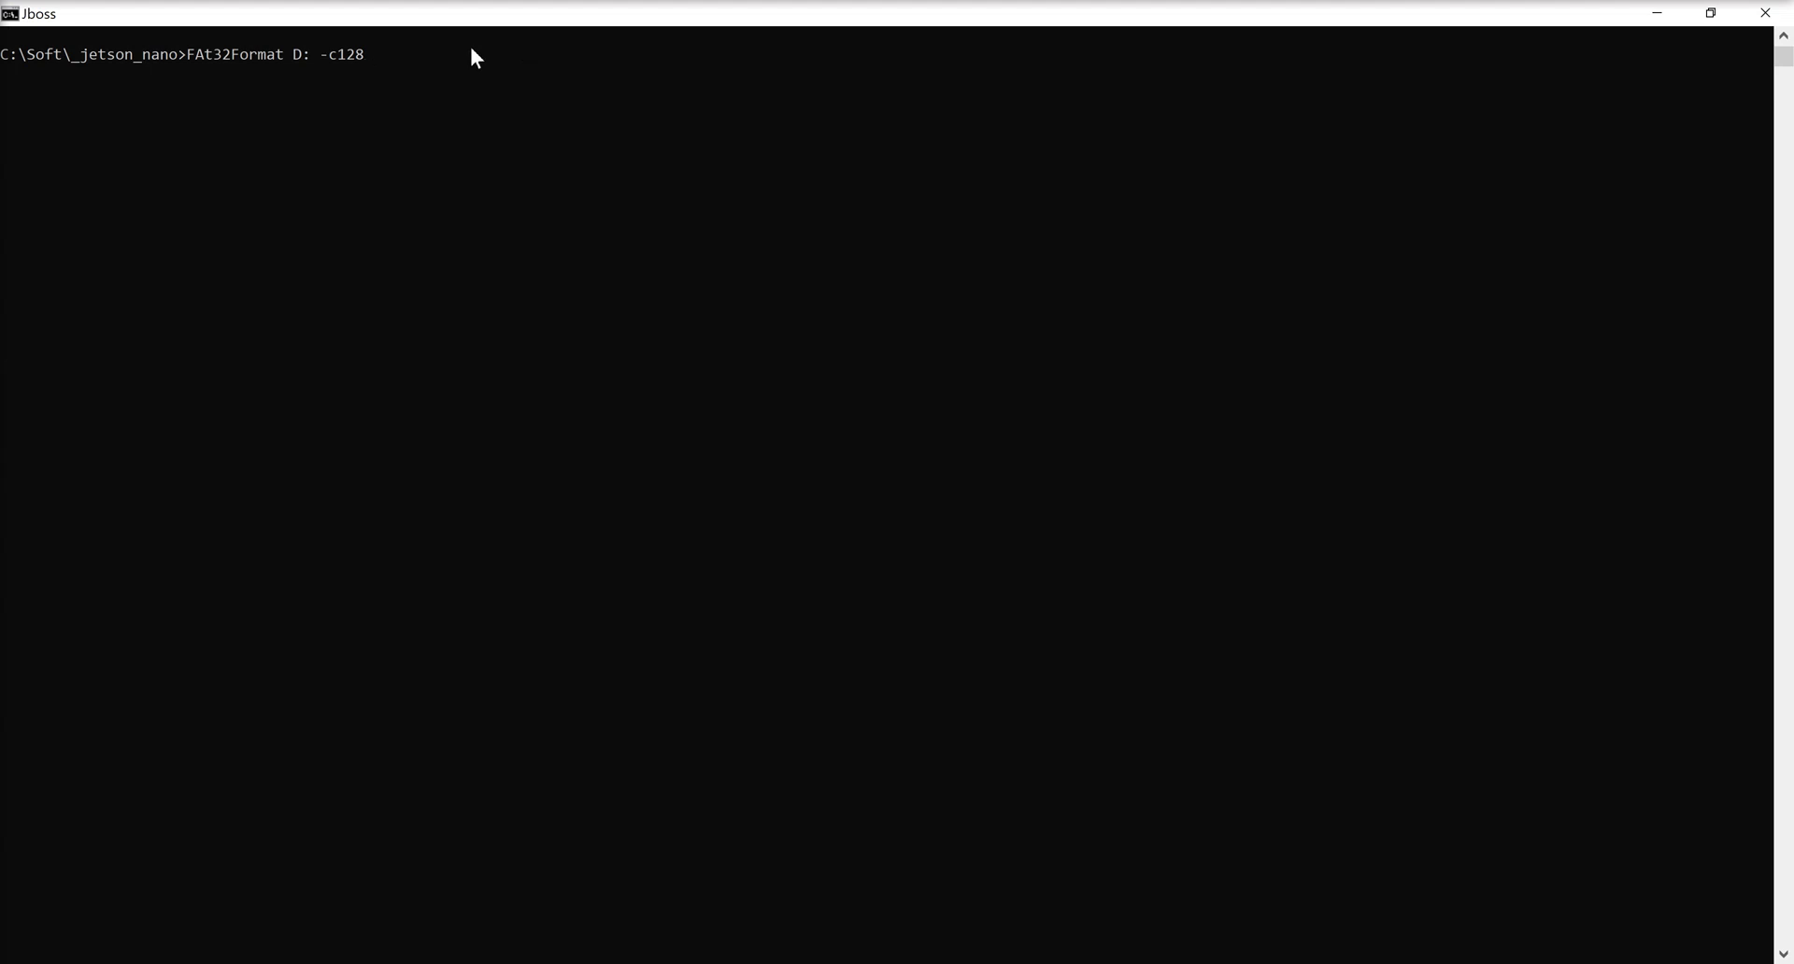
# Try to format drive D: as FAT32 with the command FAt32Format D: -c128, accepting the loss of its data.
pyautogui.press('Return')
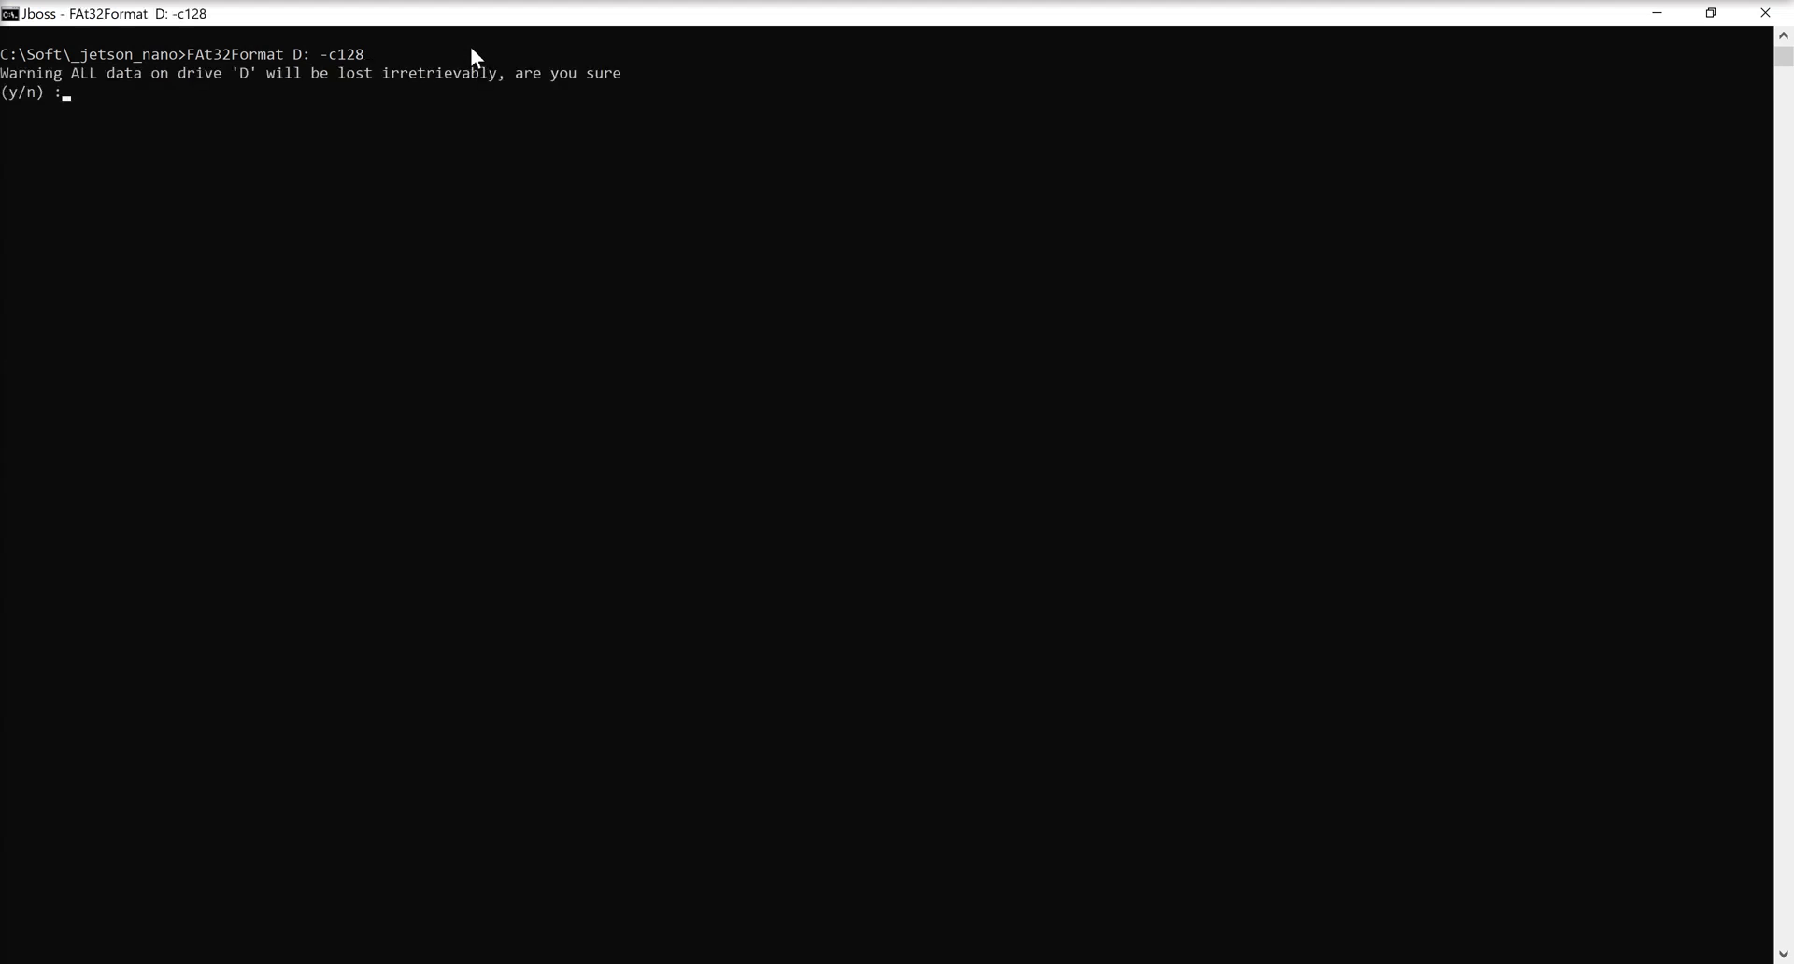
pyautogui.write('y')
pyautogui.press('Return')
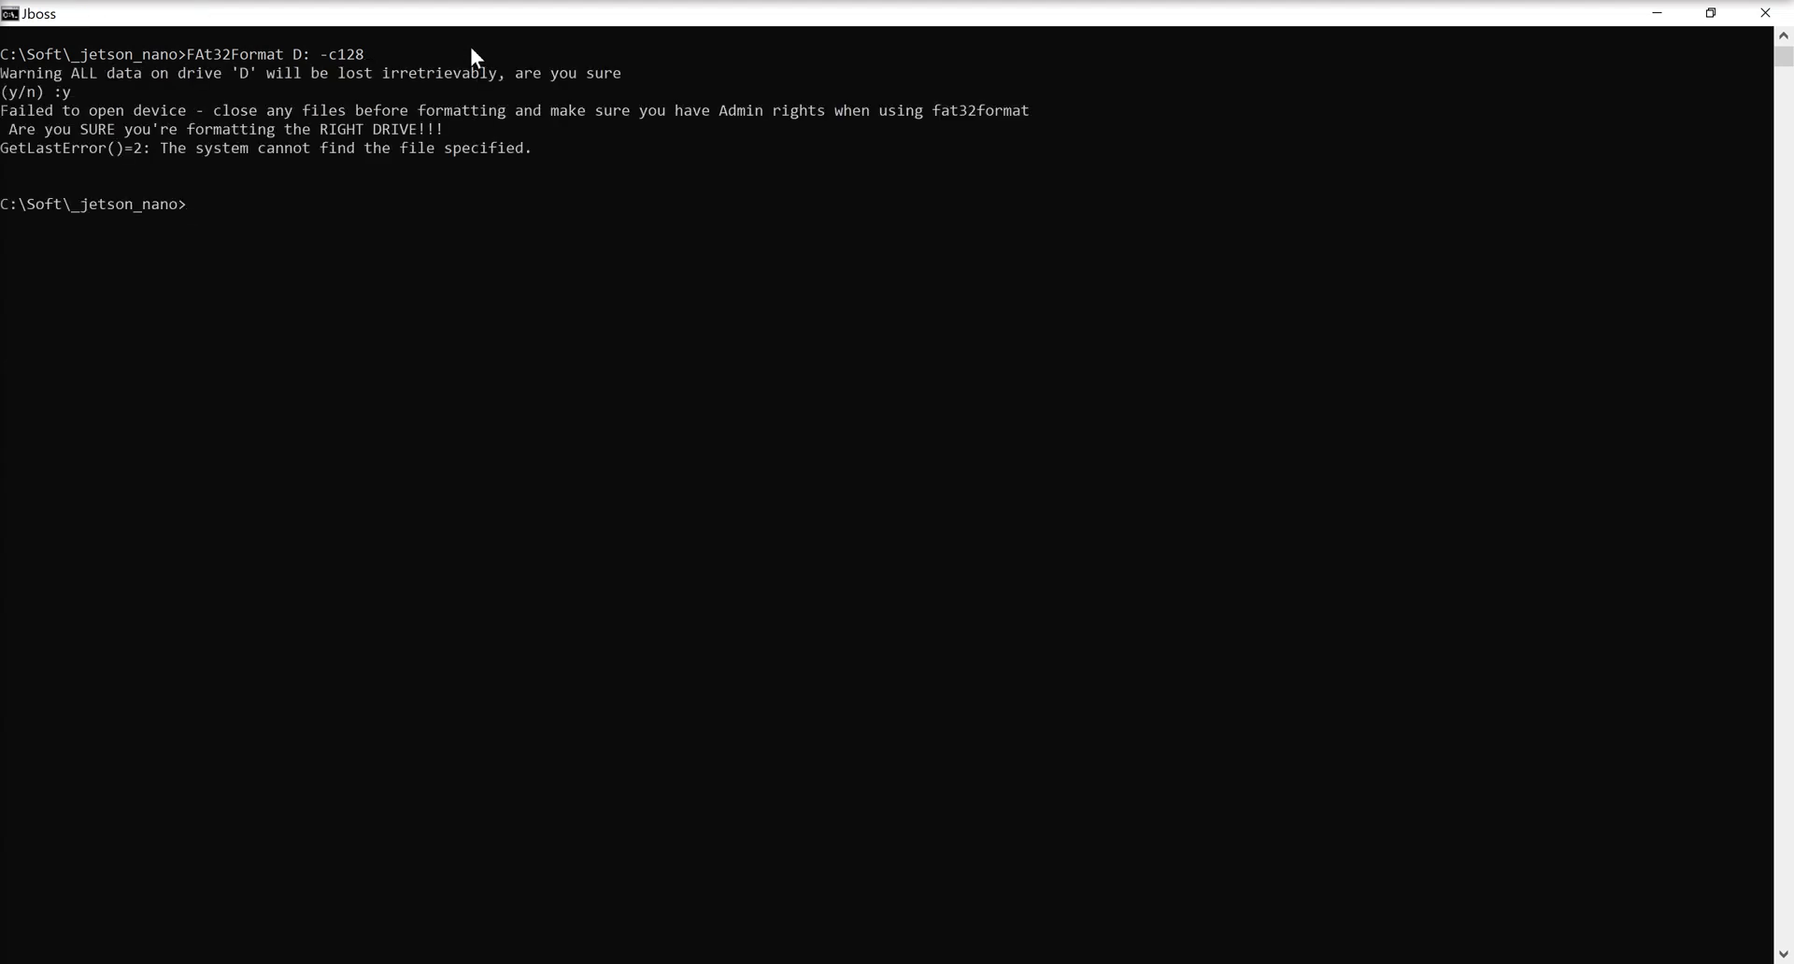
pyautogui.click(299, 56)
pyautogui.moveTo(303, 60); pyautogui.dragTo(308, 58)
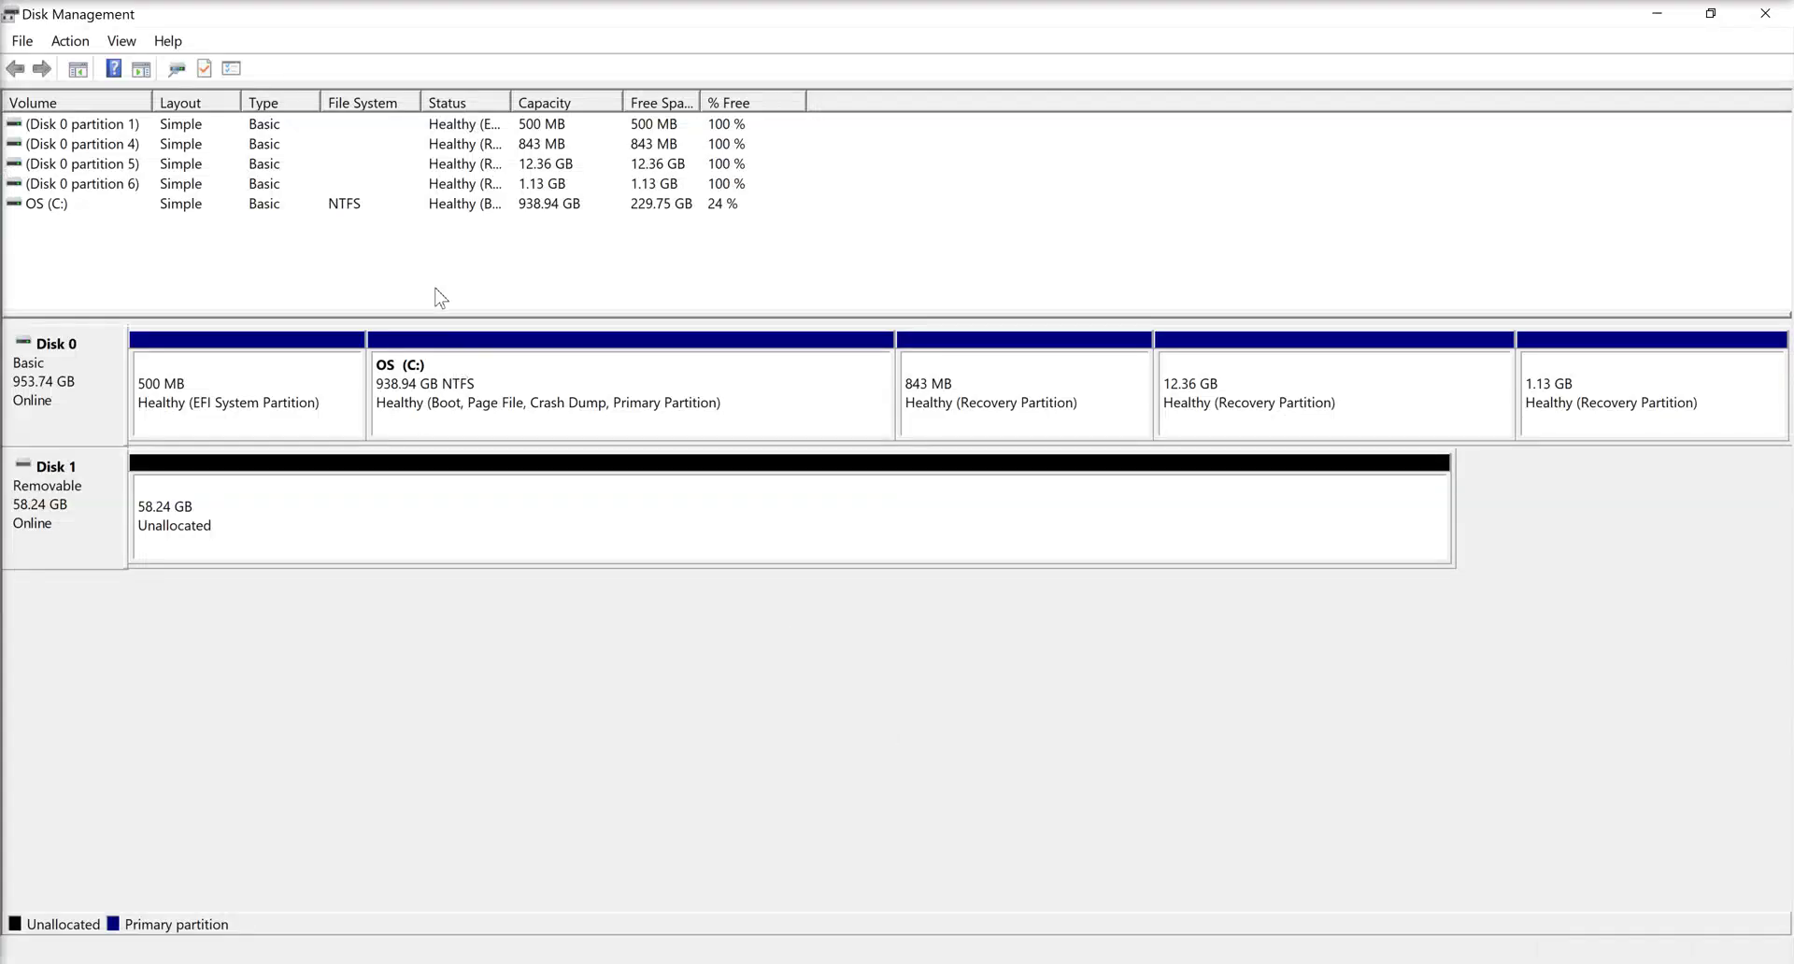
# Set up a new simple volume of 59638 MB on the unallocated space of Disk 1 with drive letter D.
pyautogui.rightClick(308, 512)
pyautogui.click(360, 526)
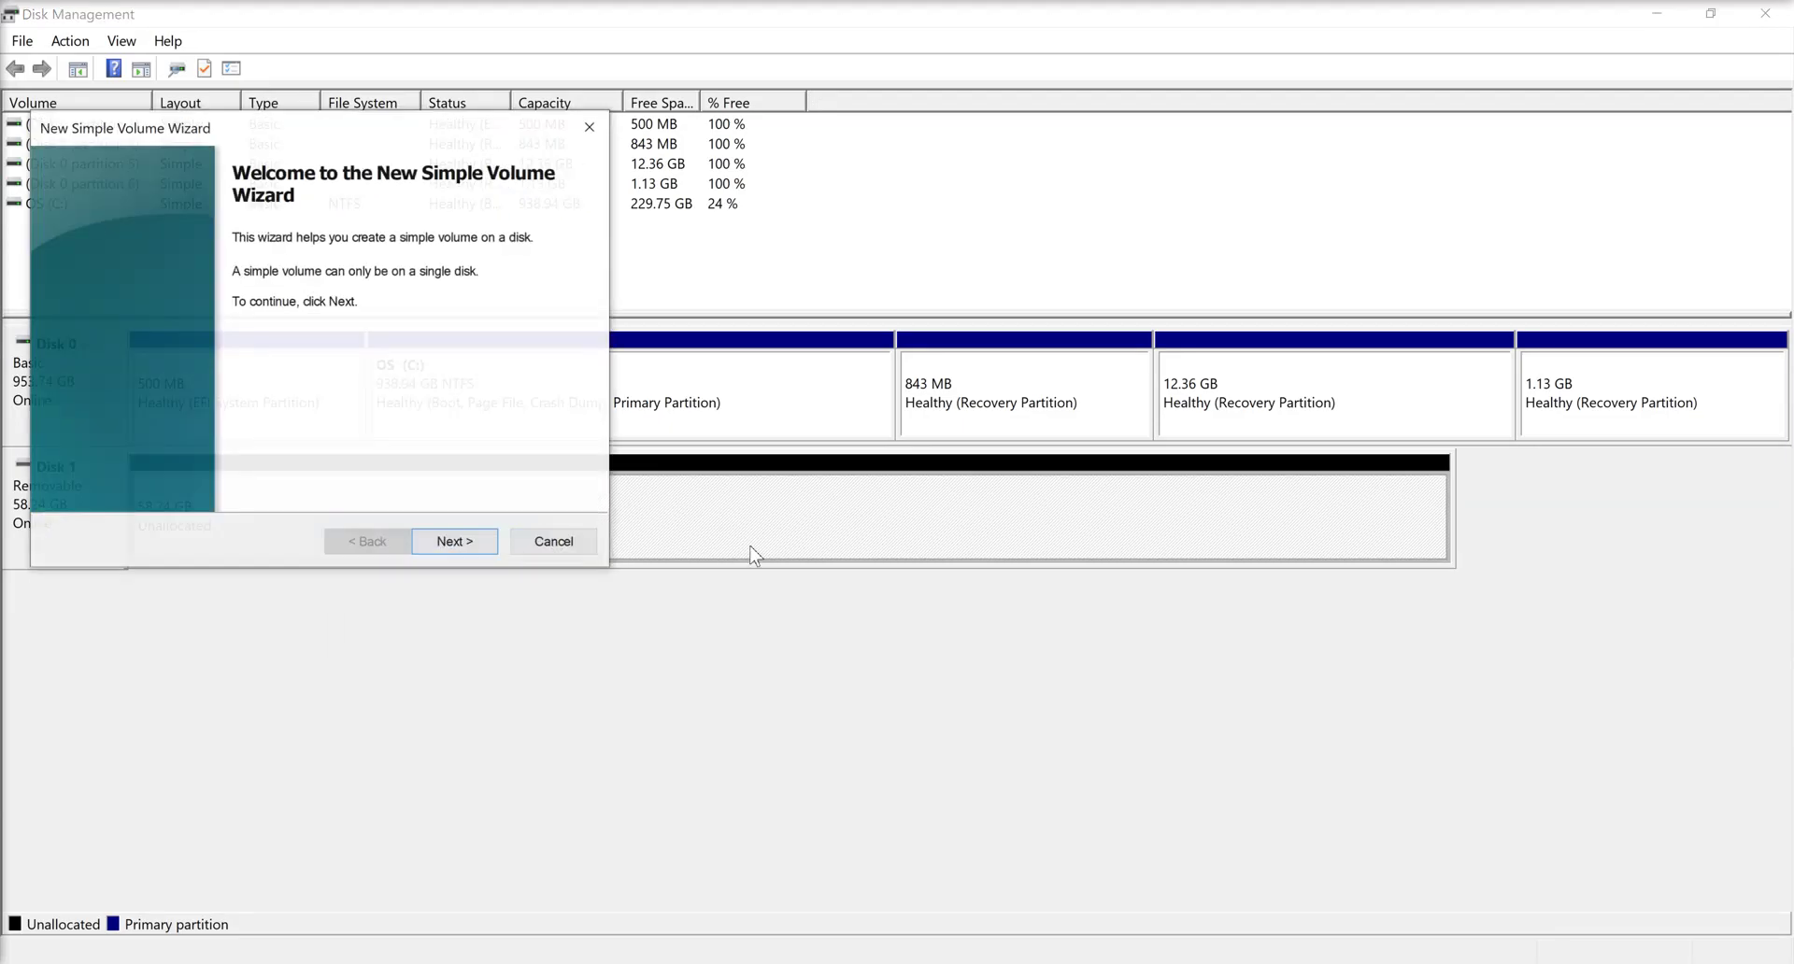
pyautogui.click(465, 545)
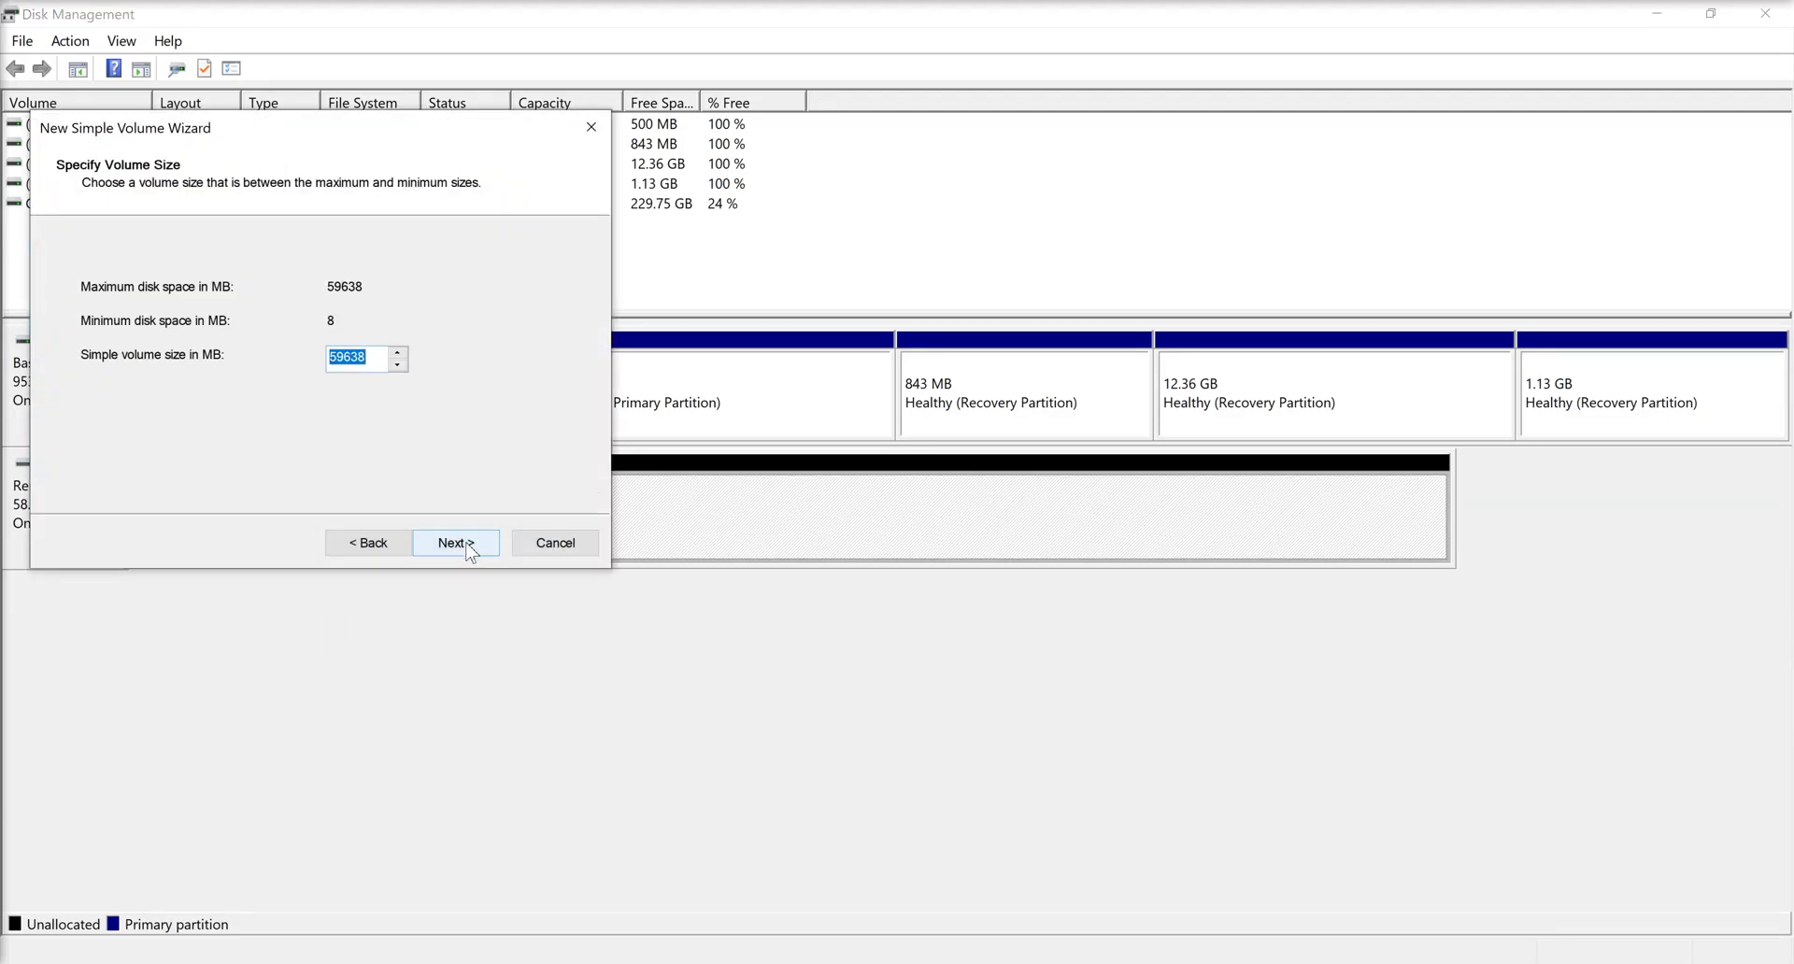
pyautogui.click(465, 545)
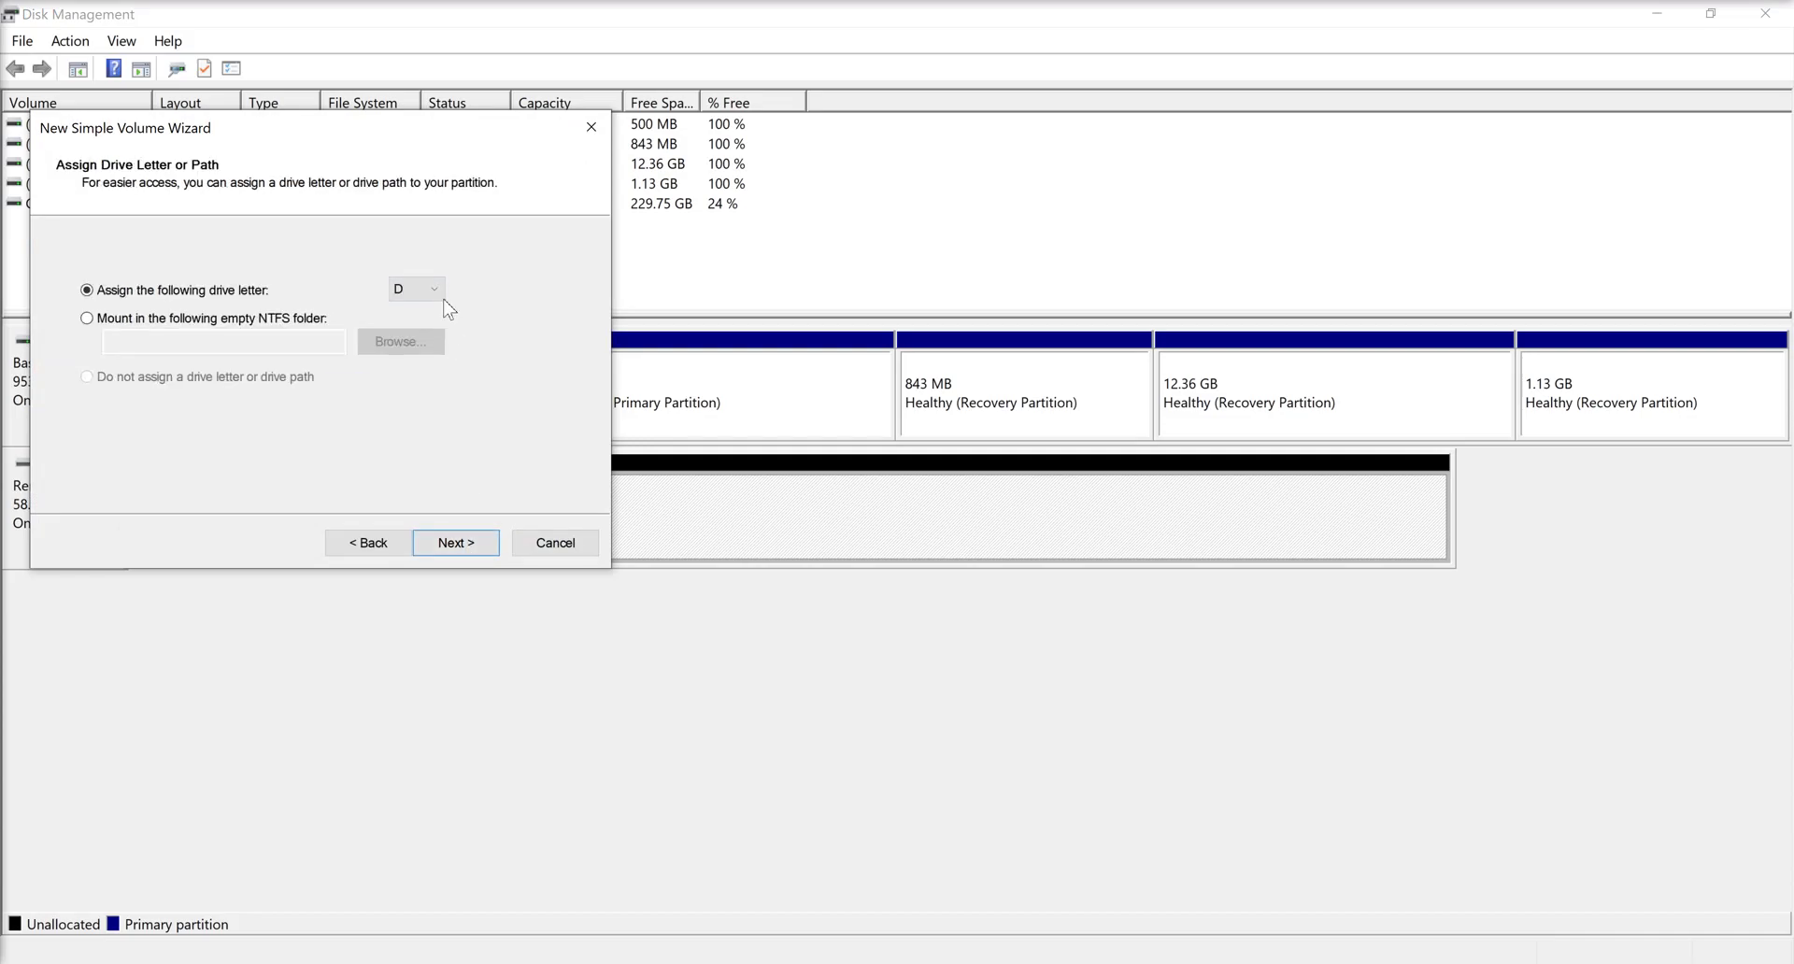
pyautogui.click(431, 288)
pyautogui.click(474, 304)
pyautogui.click(450, 546)
# Choose not to format the new volume and complete its creation.
pyautogui.click(191, 283)
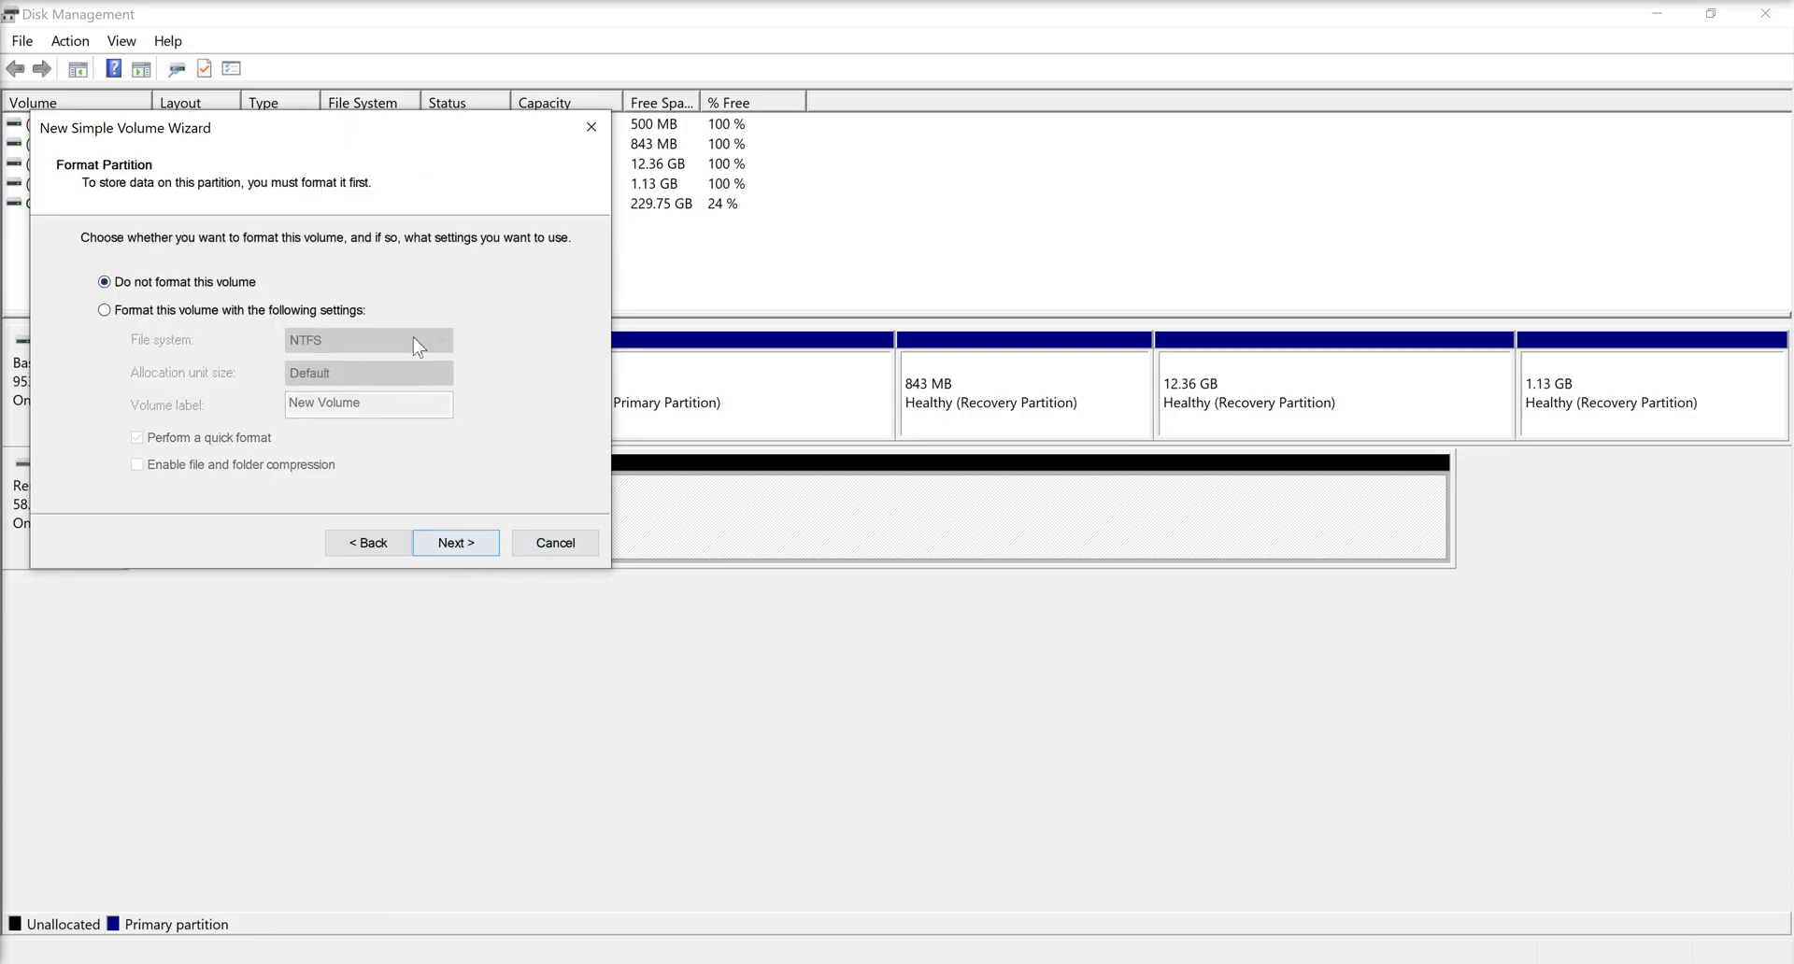
pyautogui.click(252, 311)
pyautogui.click(355, 341)
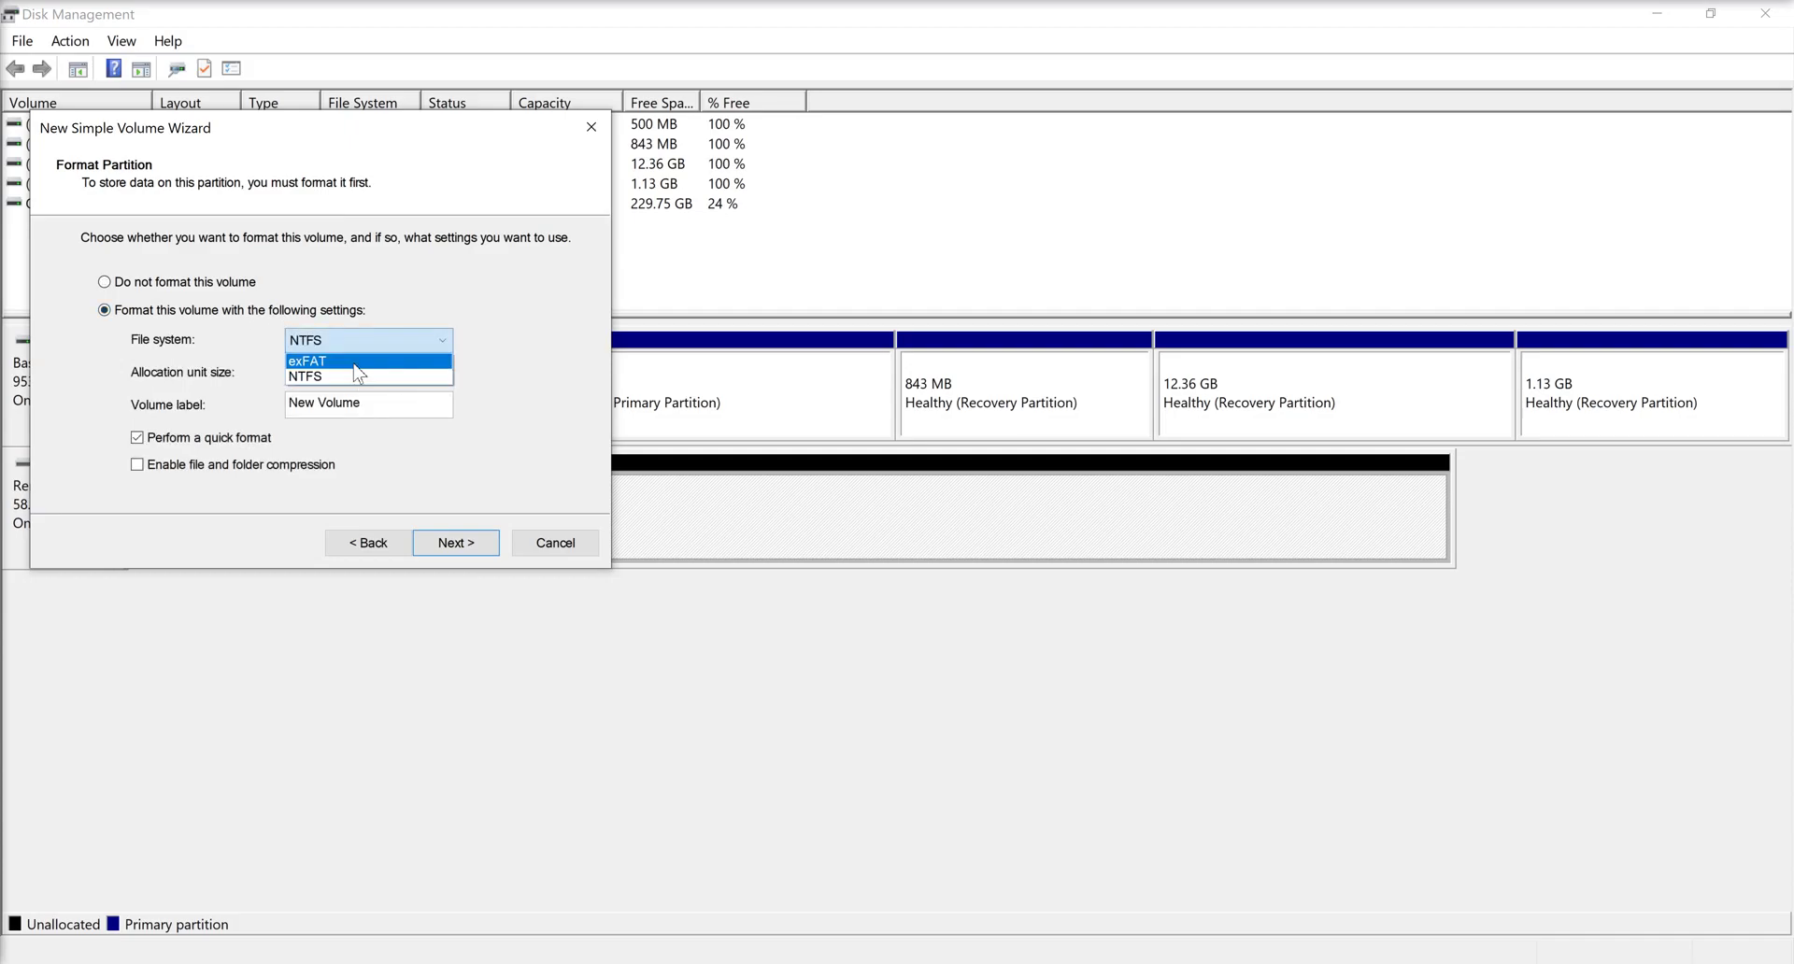
pyautogui.click(507, 349)
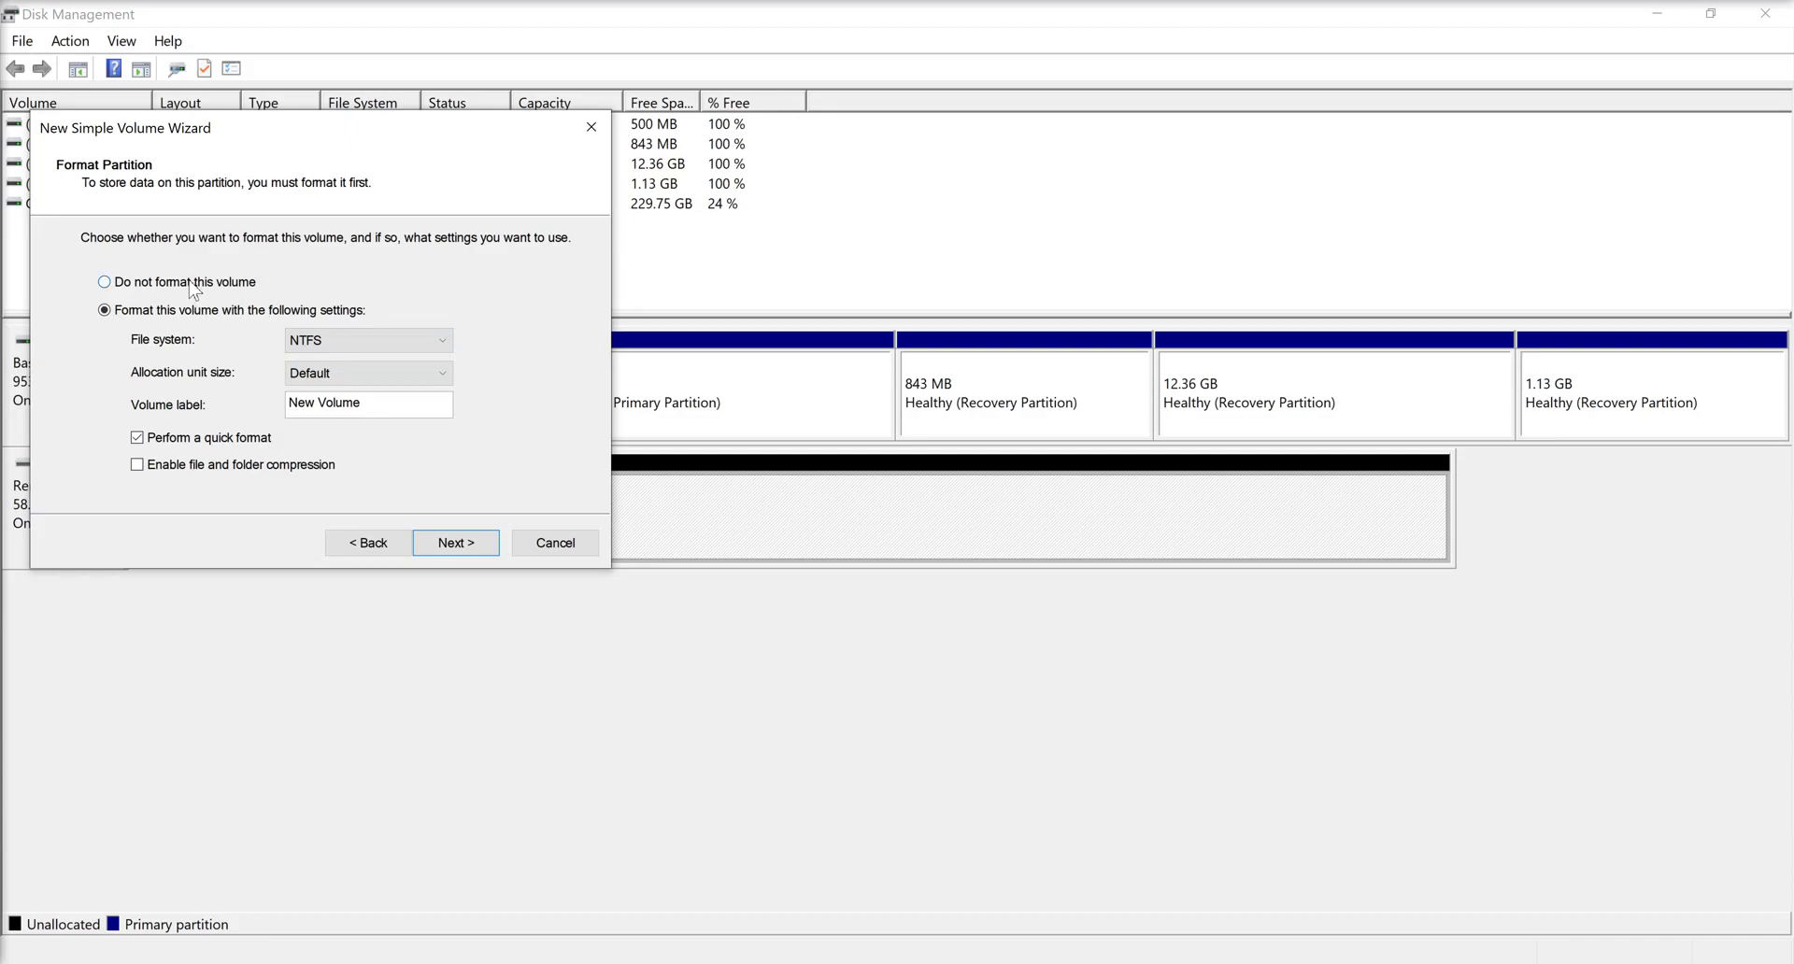
pyautogui.click(213, 282)
pyautogui.moveTo(393, 139); pyautogui.dragTo(521, 130)
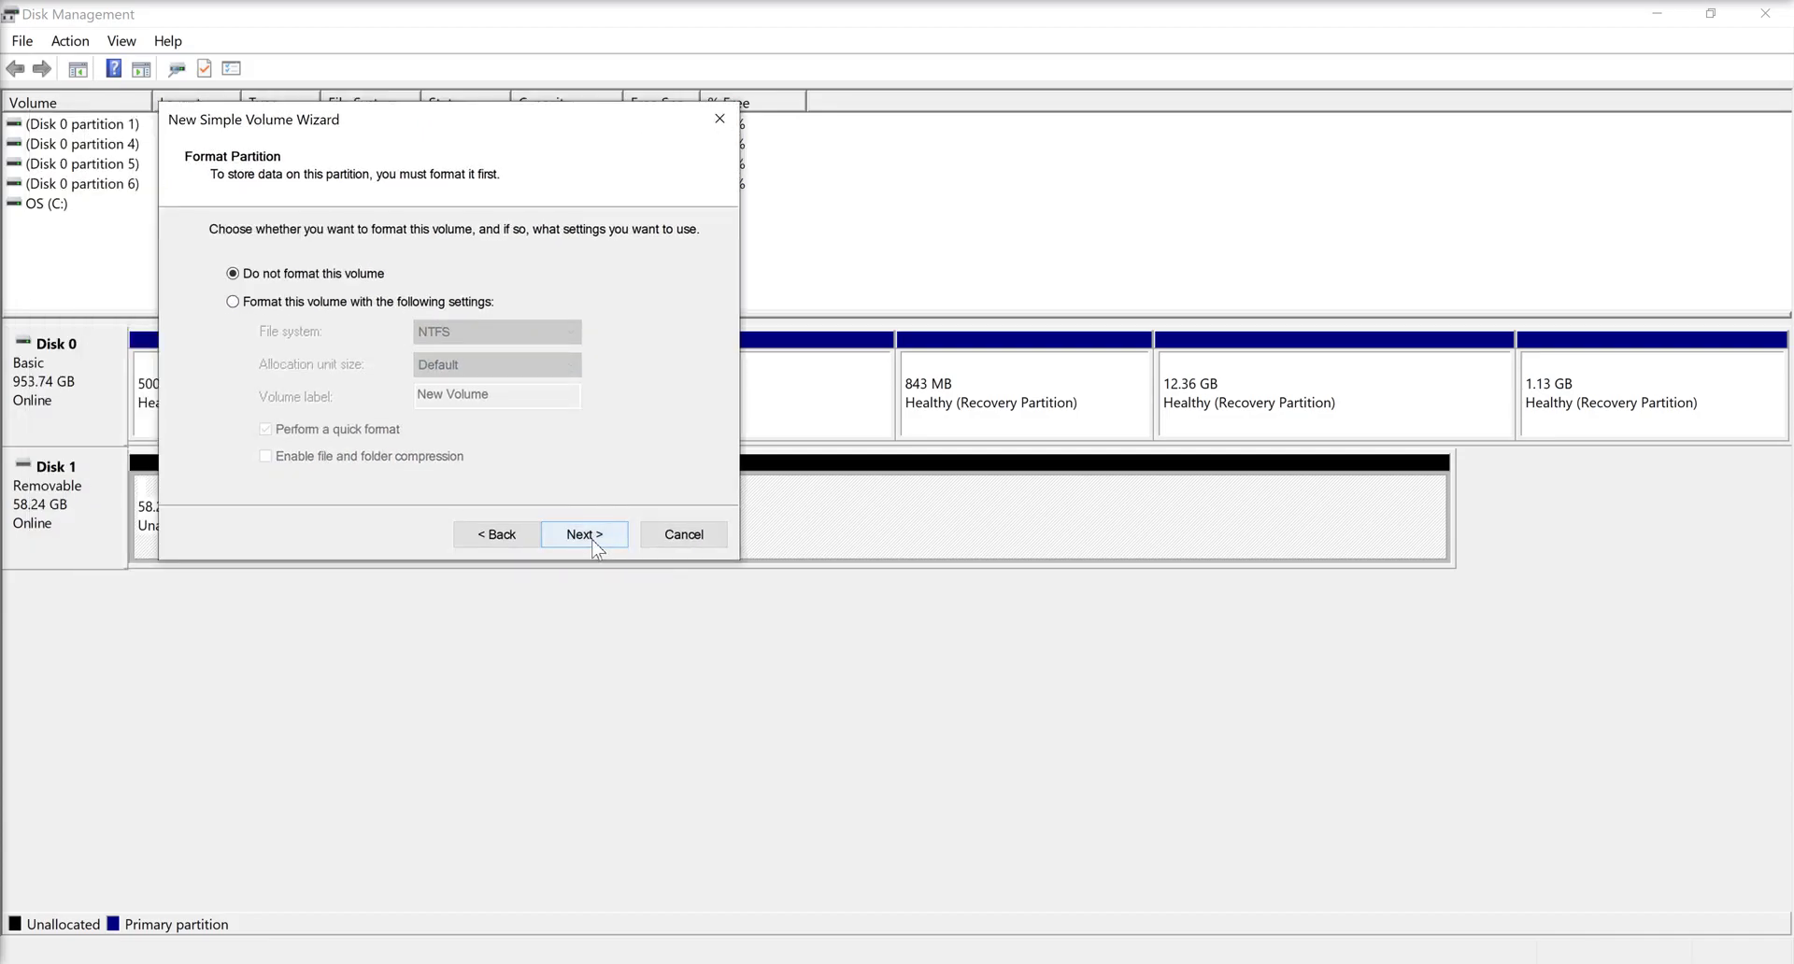
pyautogui.click(592, 540)
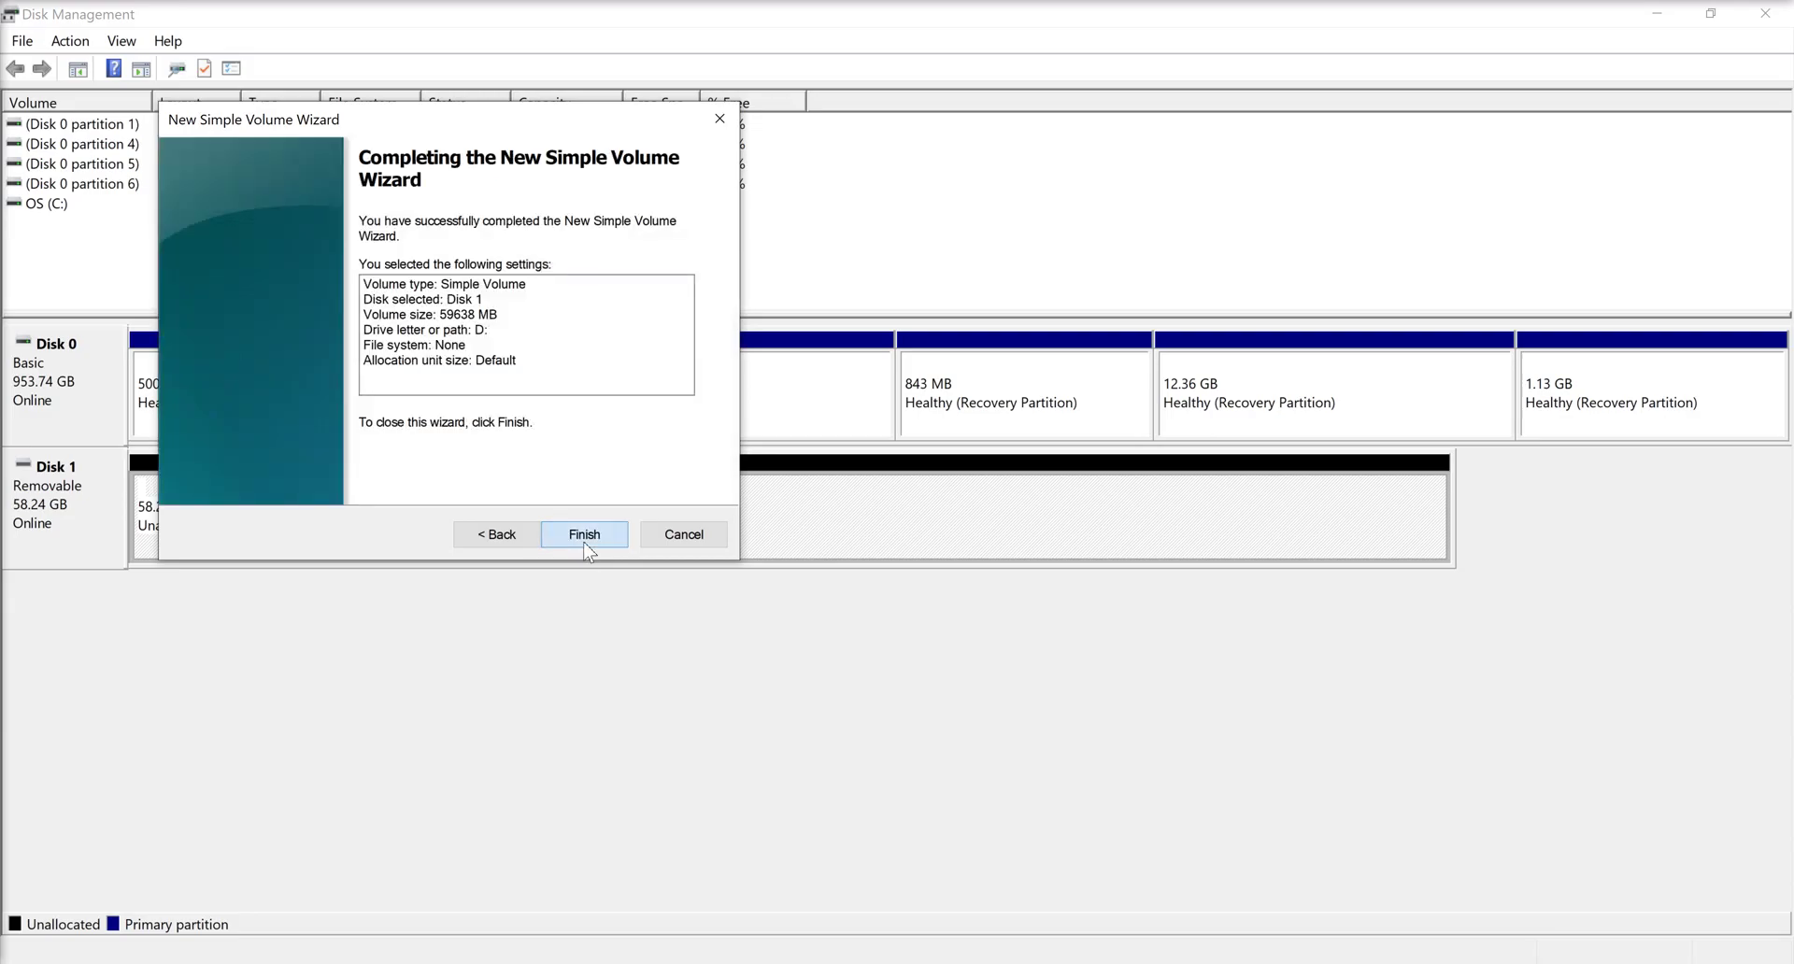
pyautogui.click(591, 537)
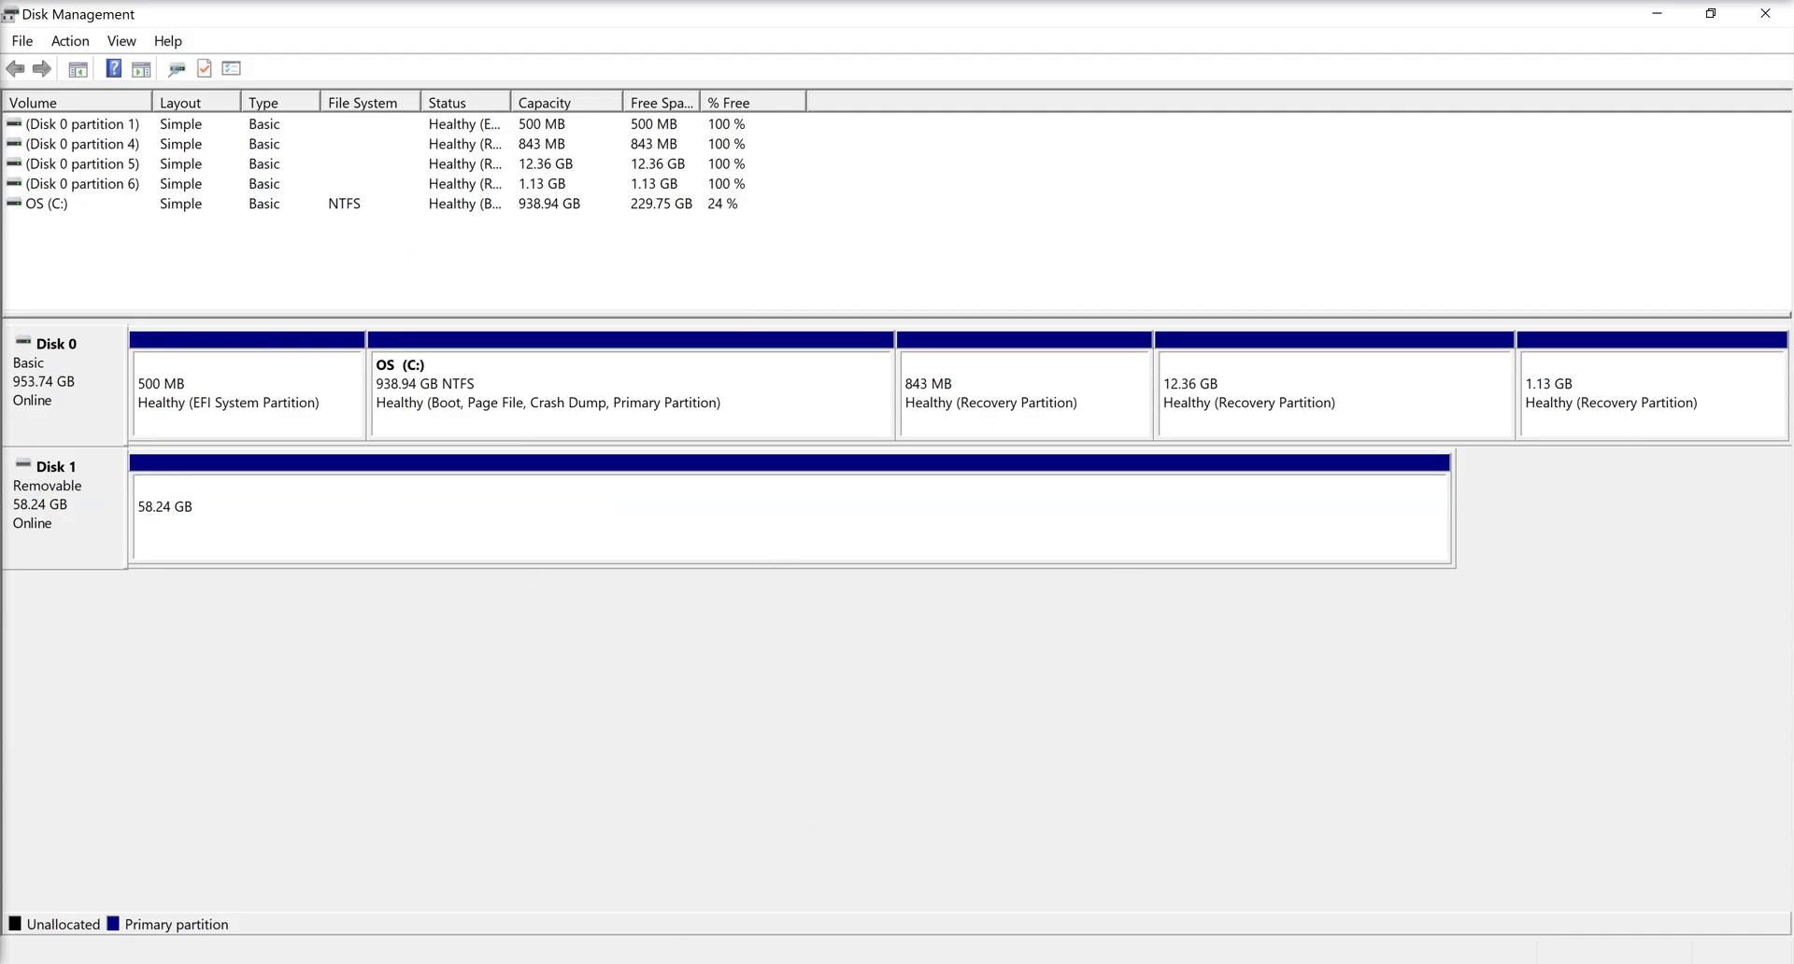
# Switch to the command prompt and format drive D: again with FAt32Format D: -c128, accepting the data loss.
pyautogui.hotkey('alt', 'Tab')
pyautogui.click(680, 450)
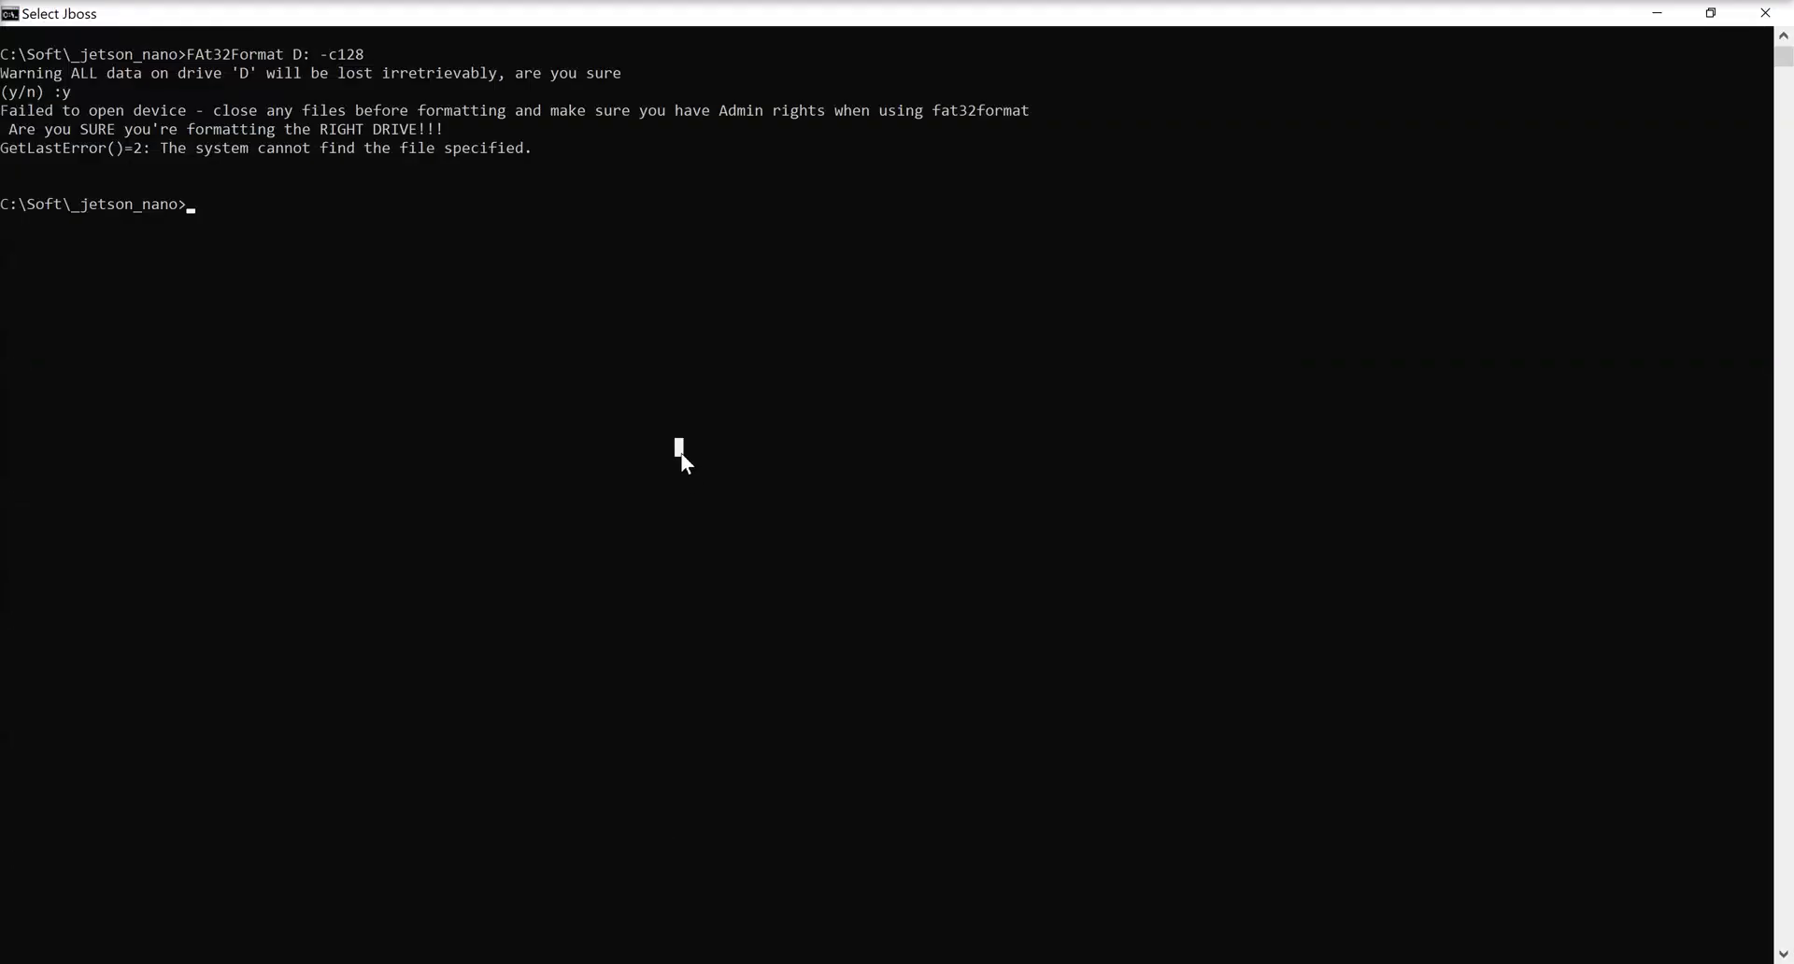
pyautogui.press('Up')
pyautogui.press('Return')
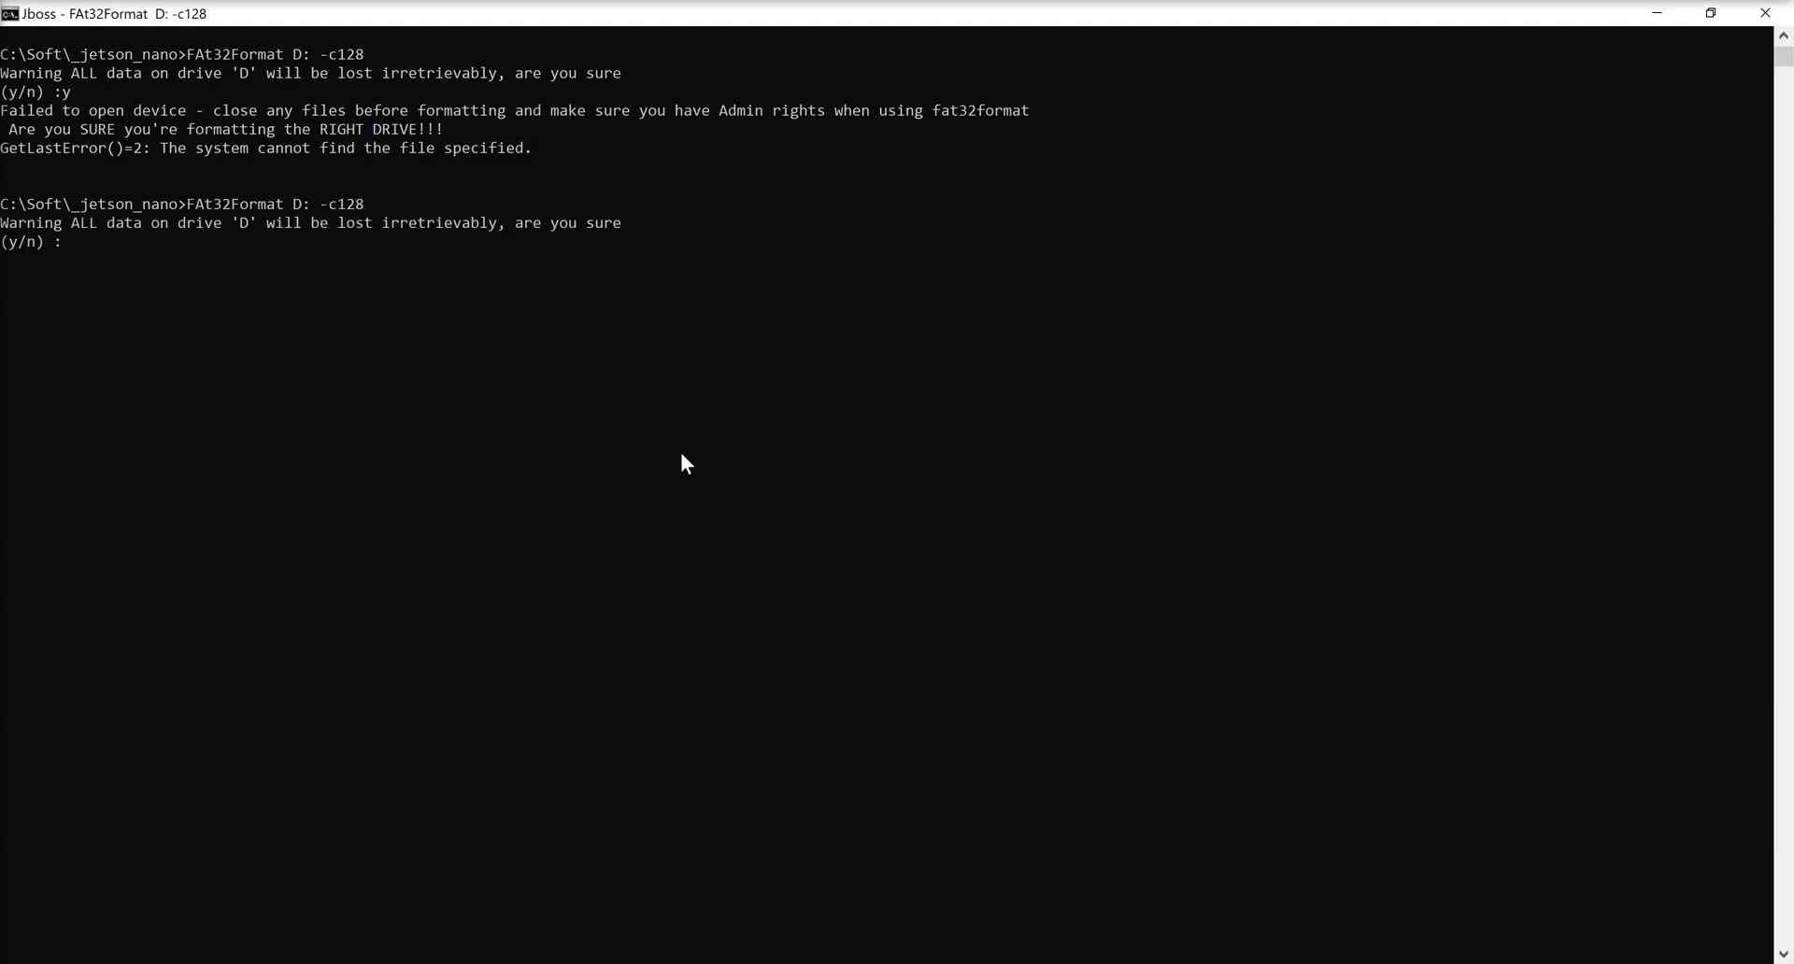
pyautogui.write('y')
pyautogui.press('Return')
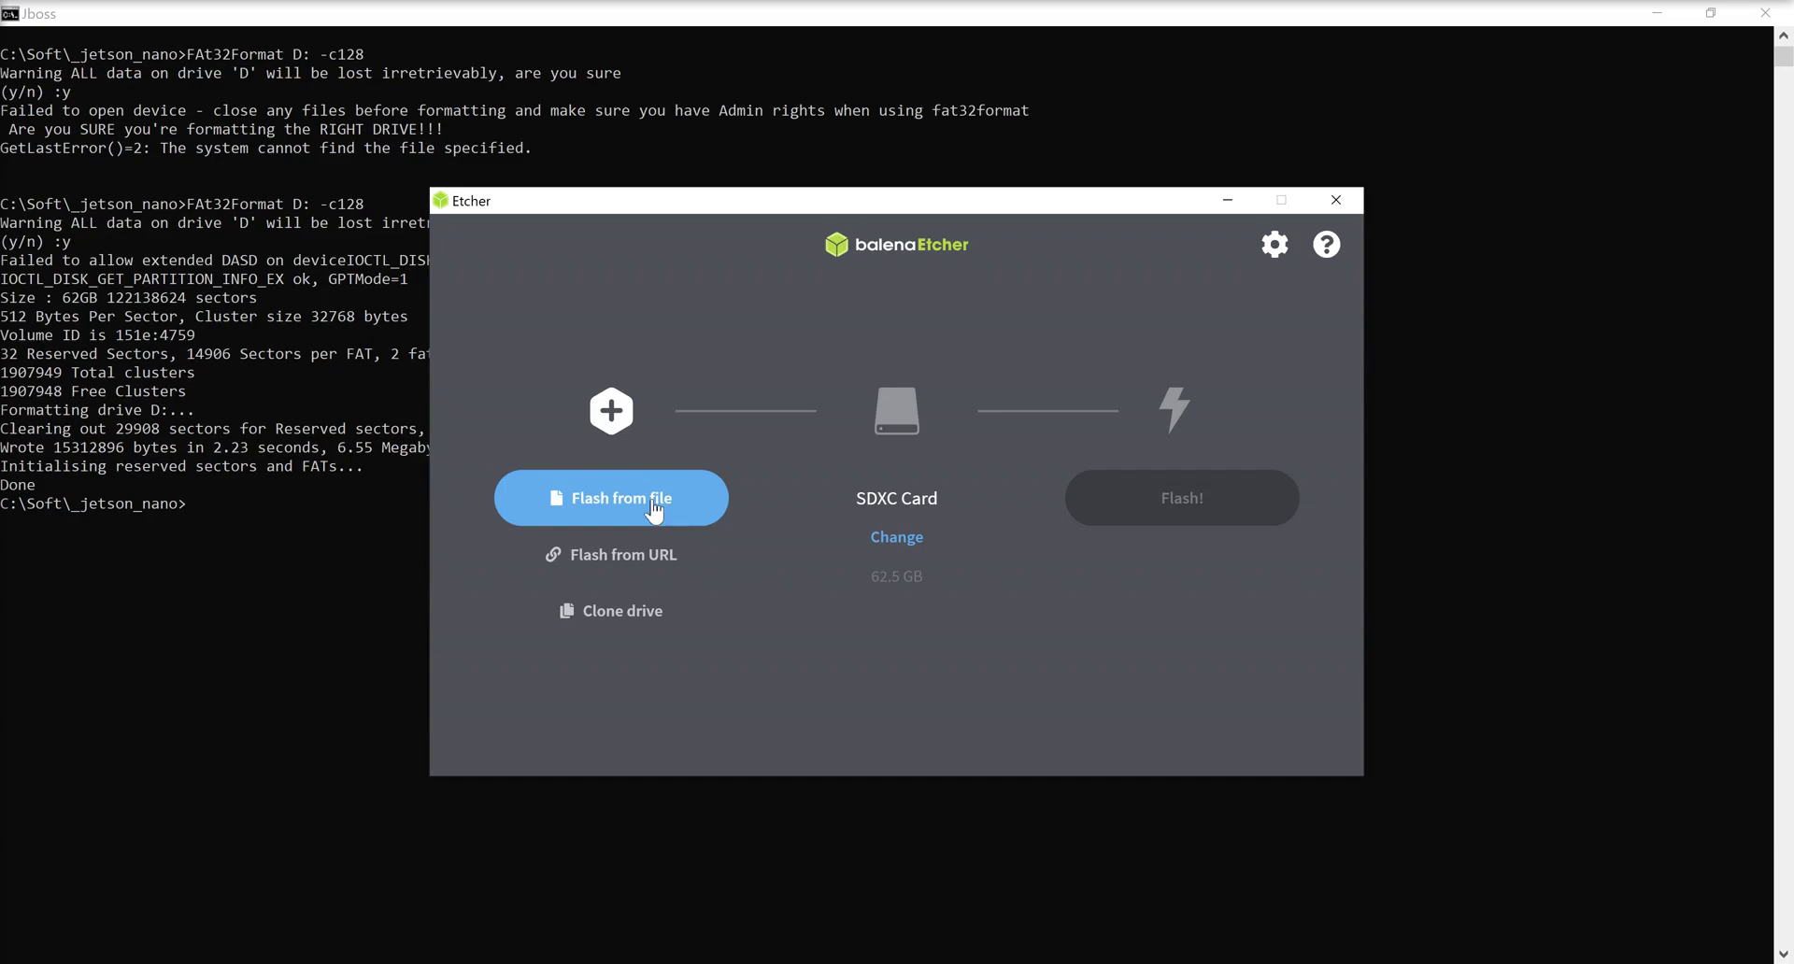
# In balenaEtcher, select jetson-nano-2gb-jp441-sd-card-image.zip as the source image and start flashing it to the SDXC Card.
pyautogui.click(654, 511)
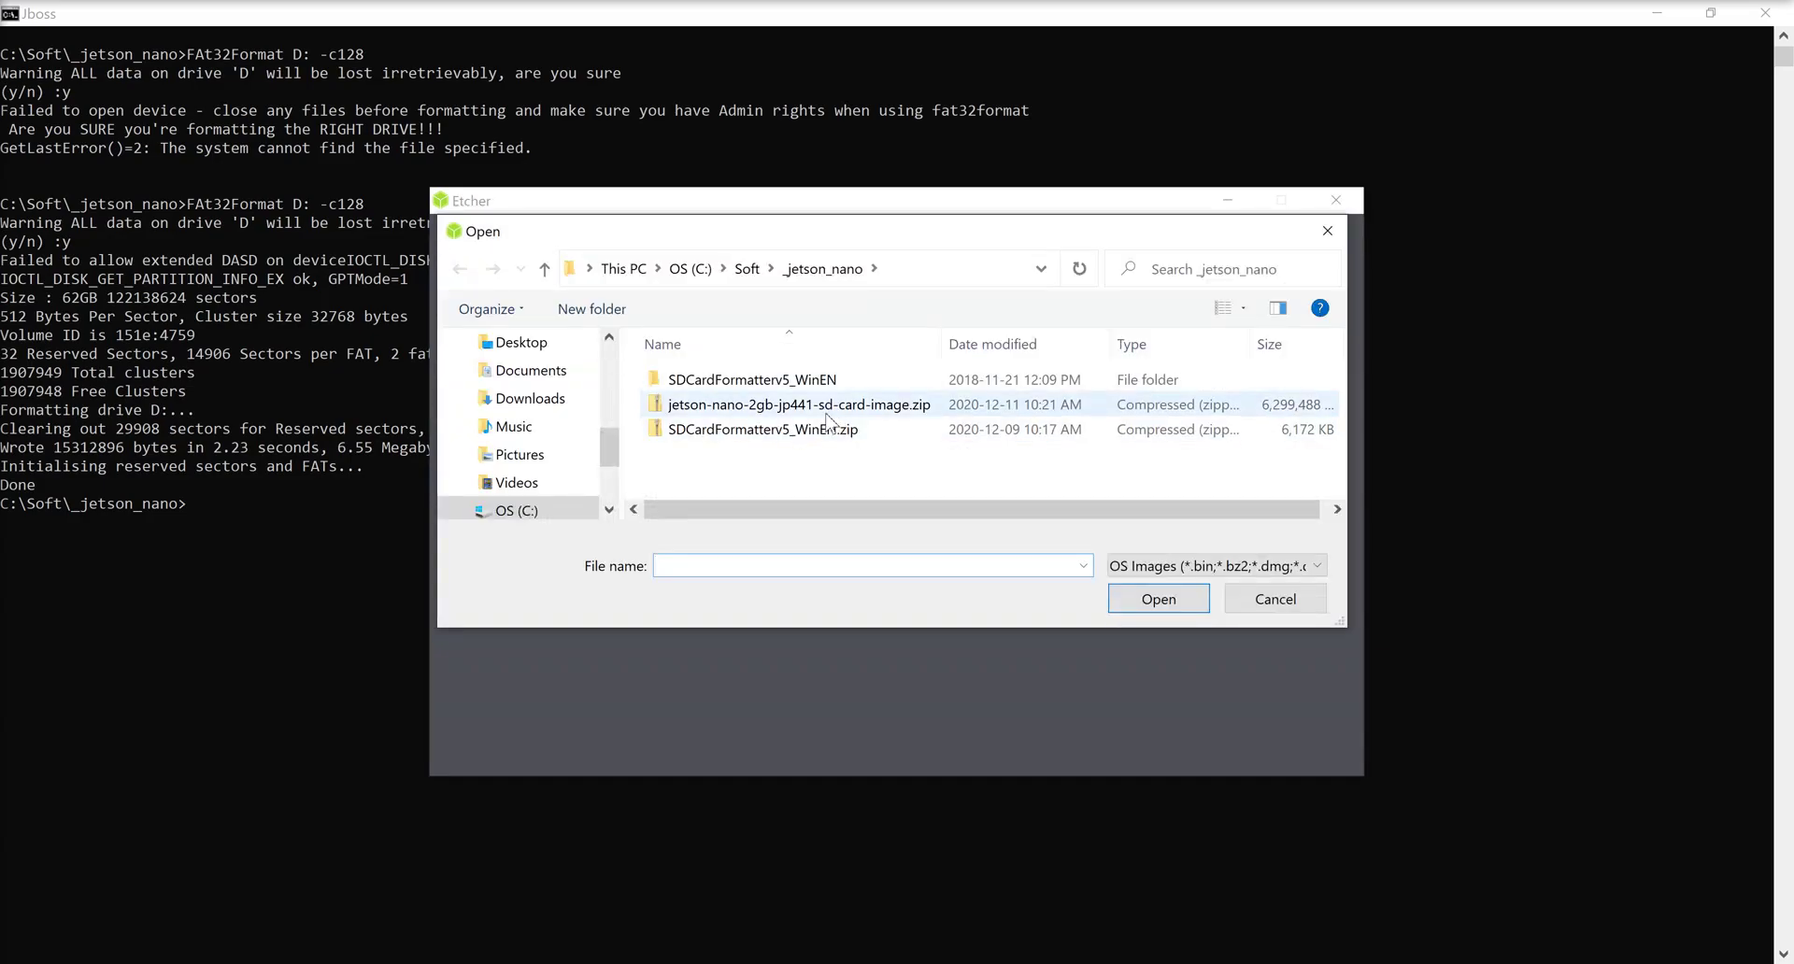
pyautogui.click(828, 406)
pyautogui.click(1174, 601)
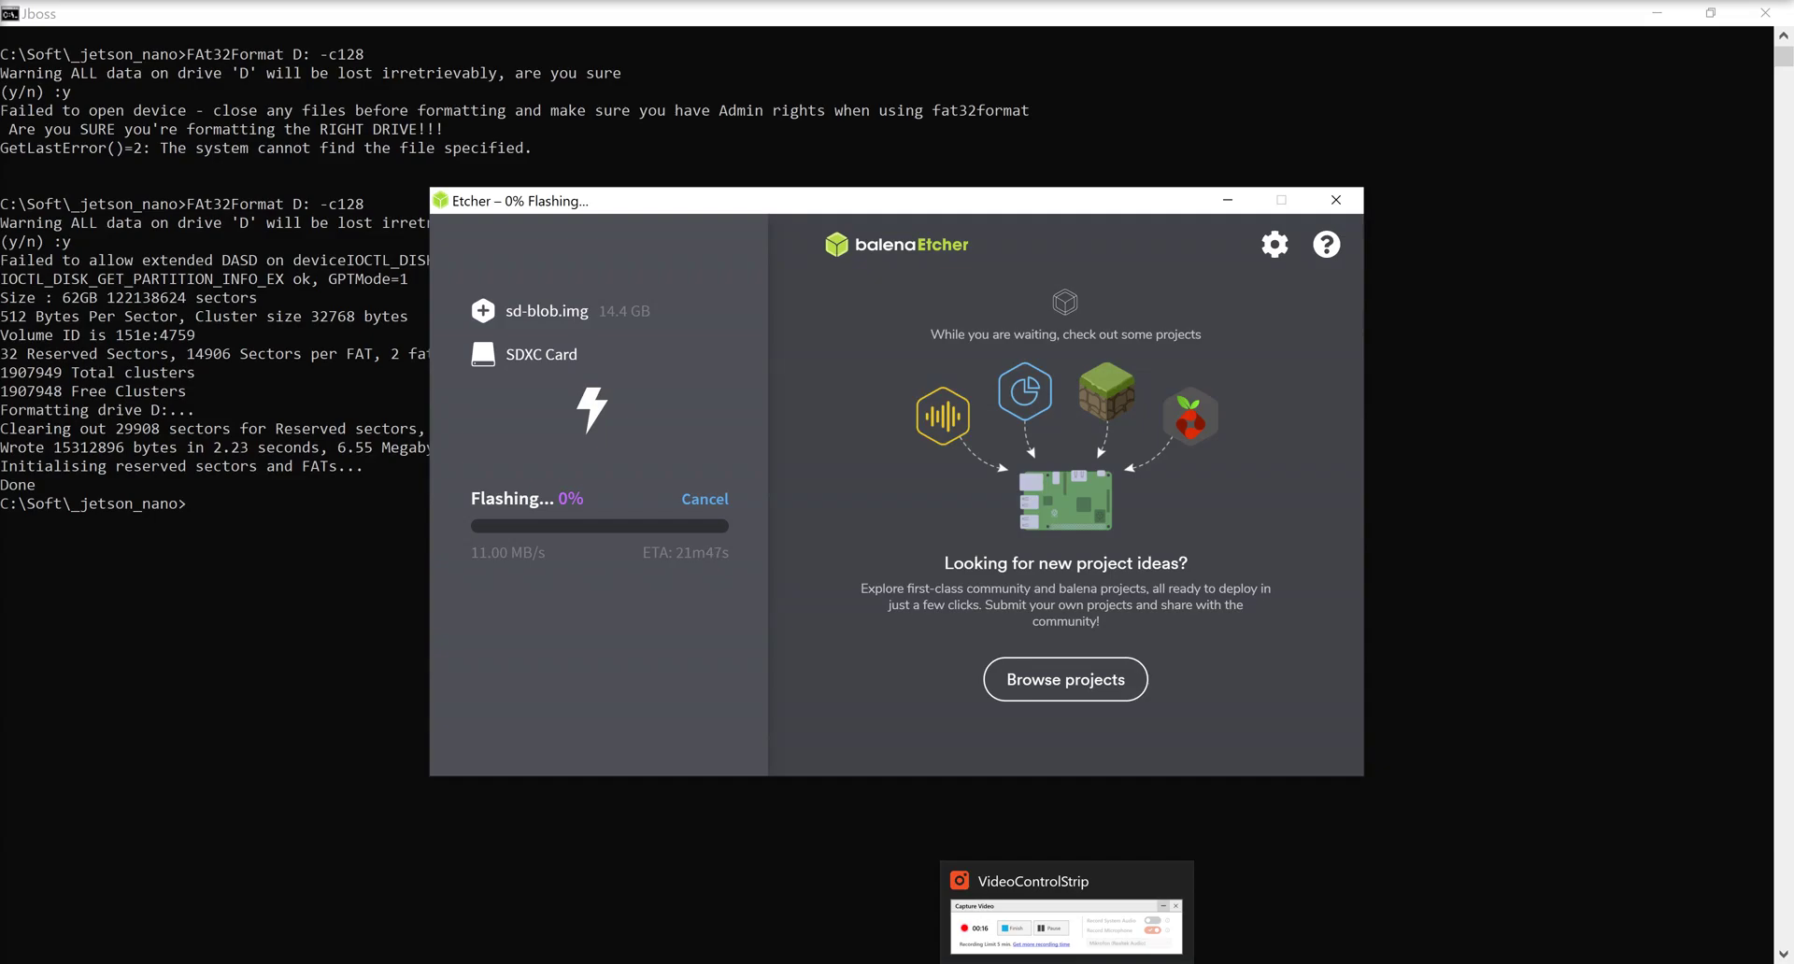
pyautogui.click(1066, 963)
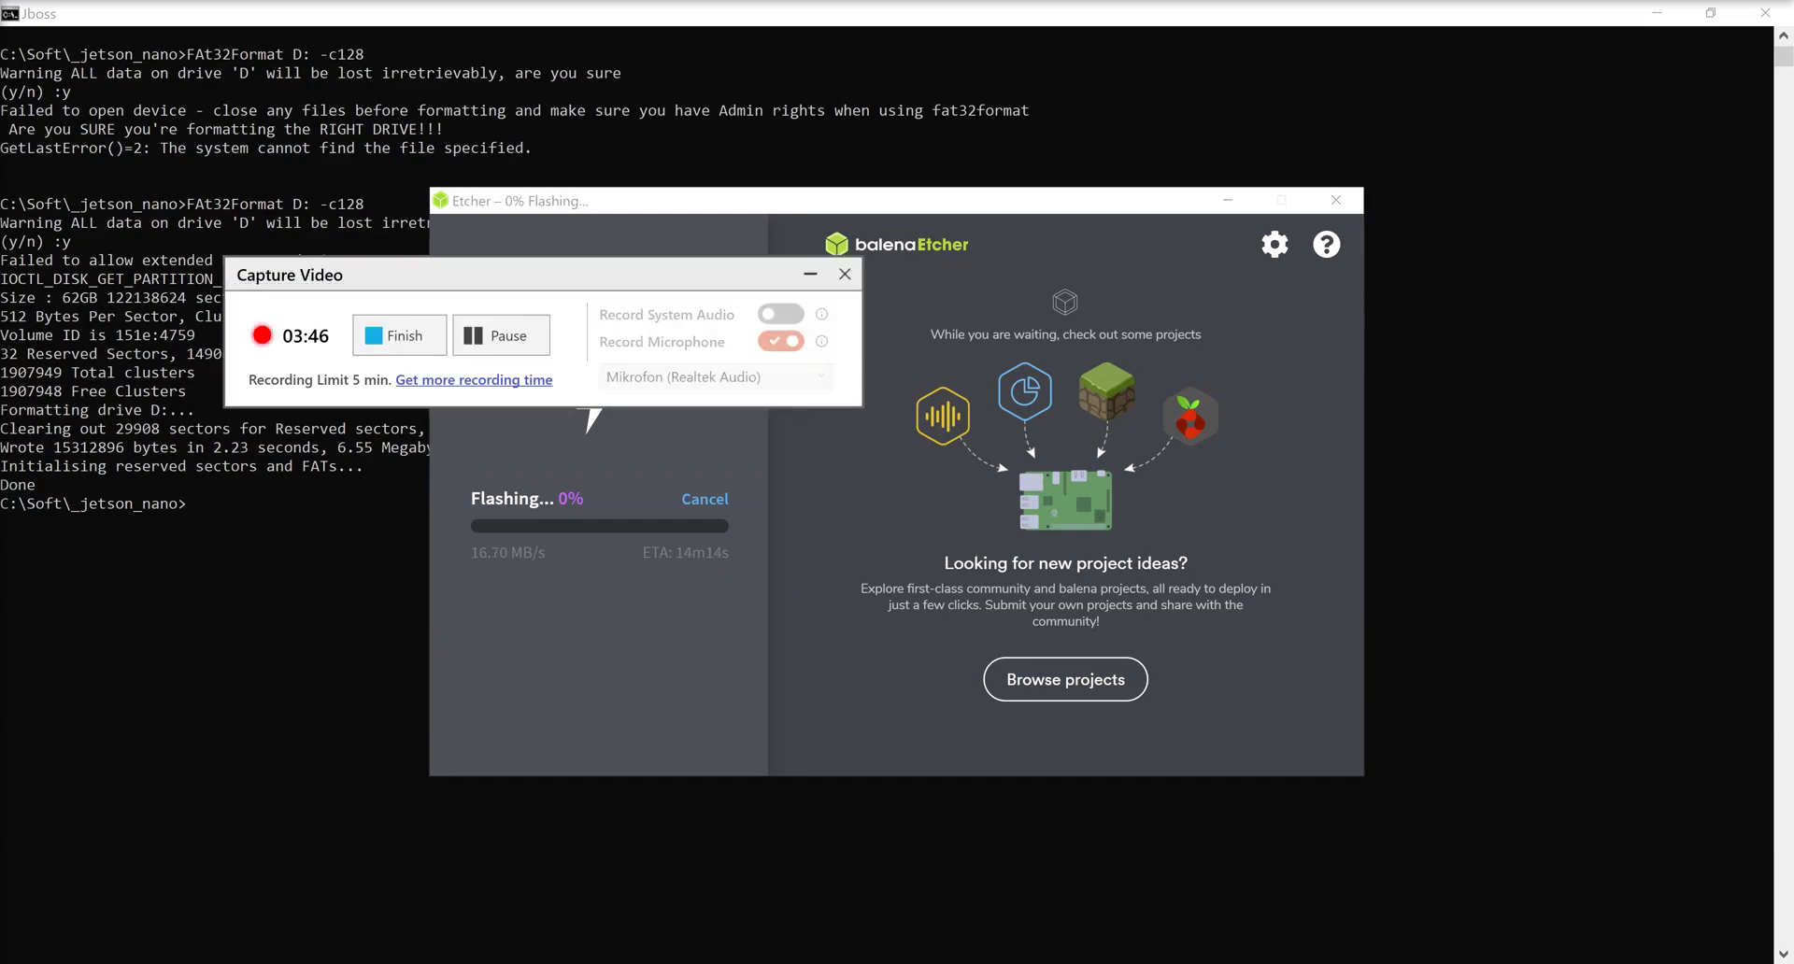